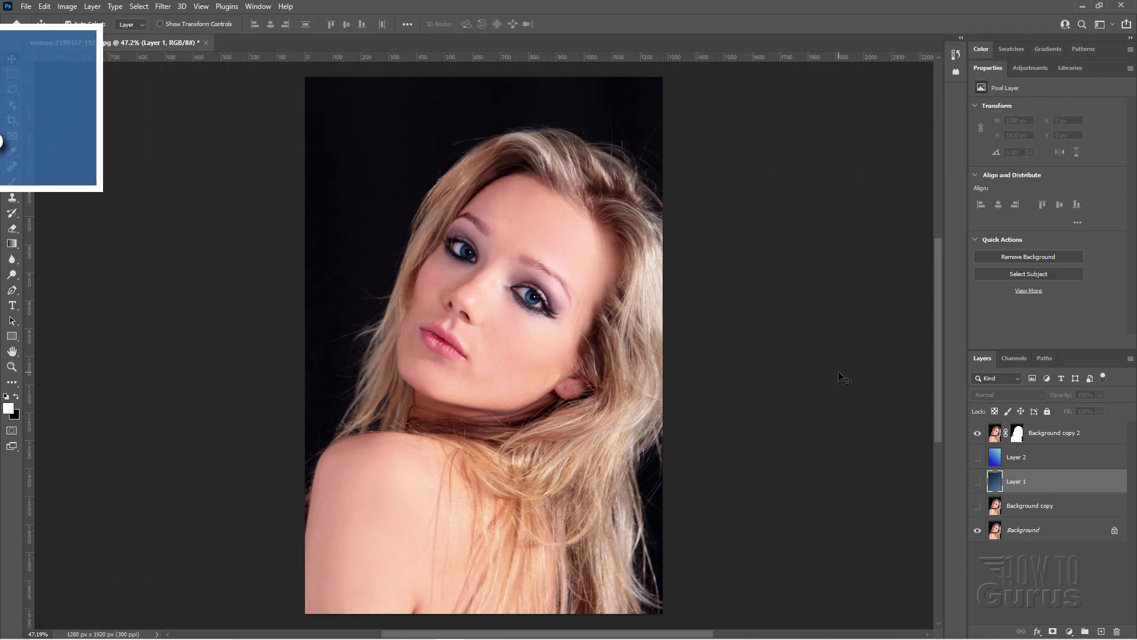
Briefly show, then hide, Layer 1 and Layer 2 to preview the blue backgrounds.
{"action": "left_click", "coordinate": [978, 481]}
{"action": "left_click", "coordinate": [977, 457]}
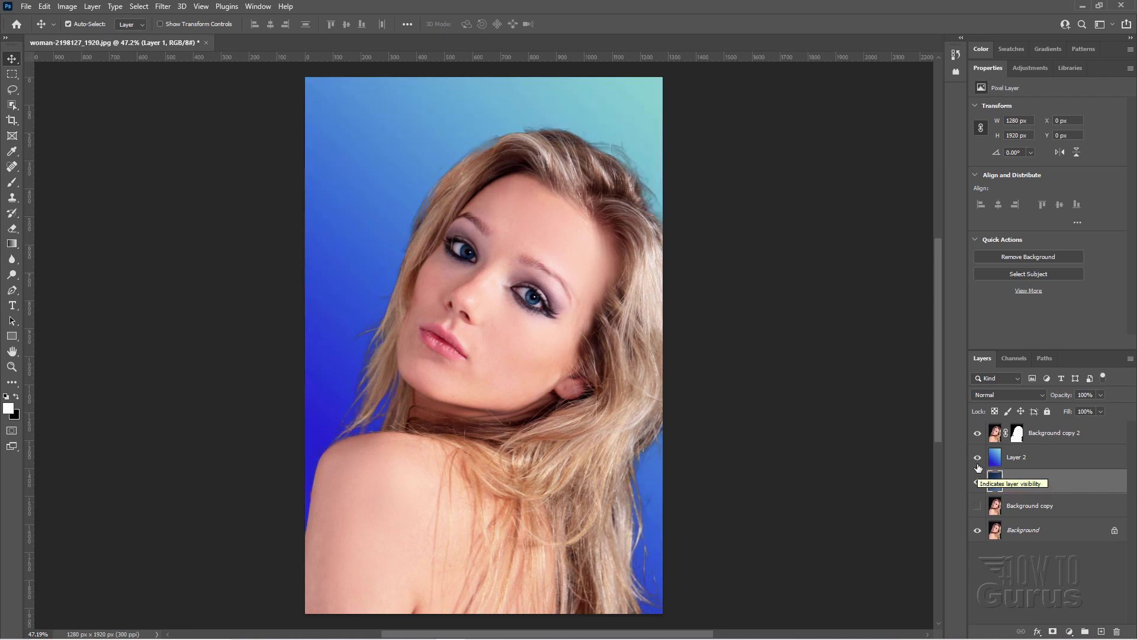
{"action": "left_click", "coordinate": [977, 457]}
{"action": "left_click", "coordinate": [977, 482]}
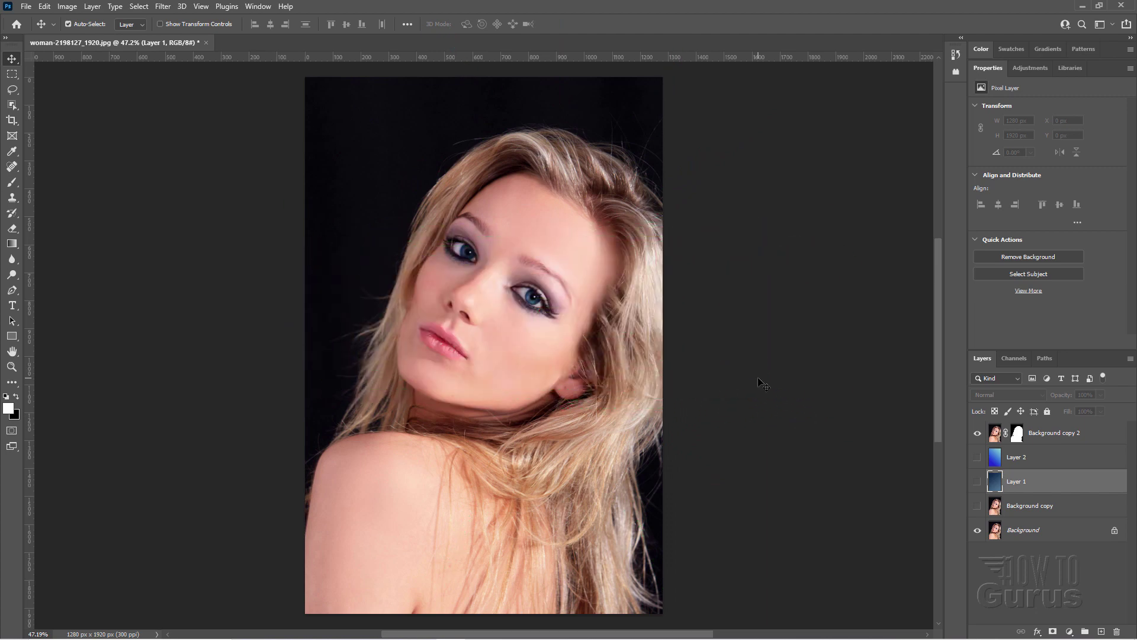
Select the four extra layers above Background, from Background copy 2 down, and delete them.
{"action": "left_click", "coordinate": [1078, 438]}
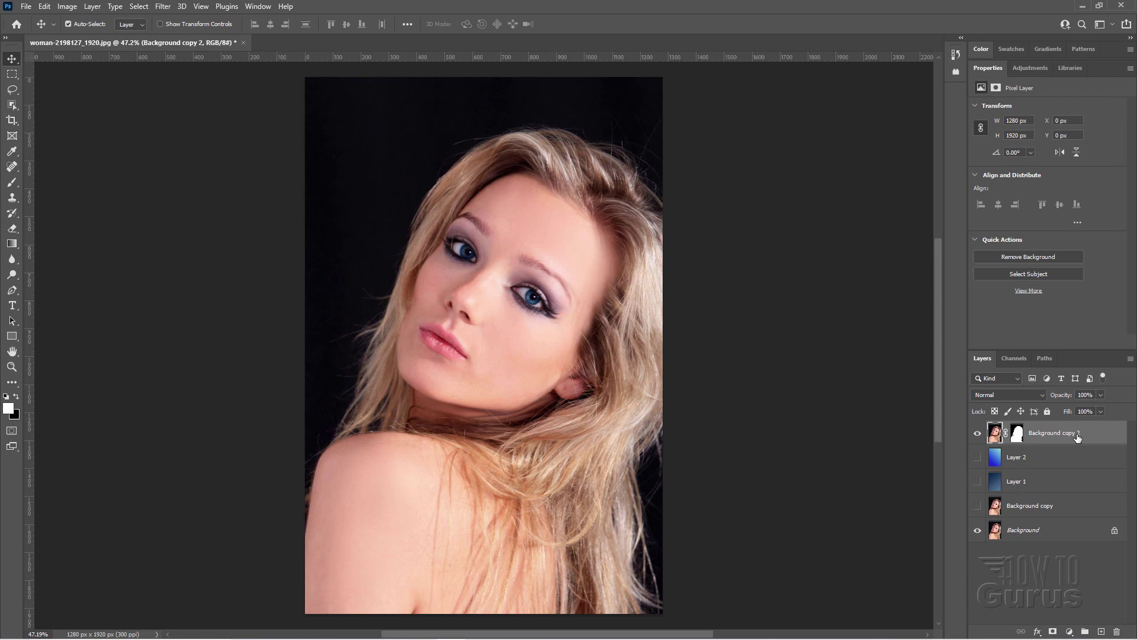
{"action": "left_click", "coordinate": [1073, 507], "text": "shift"}
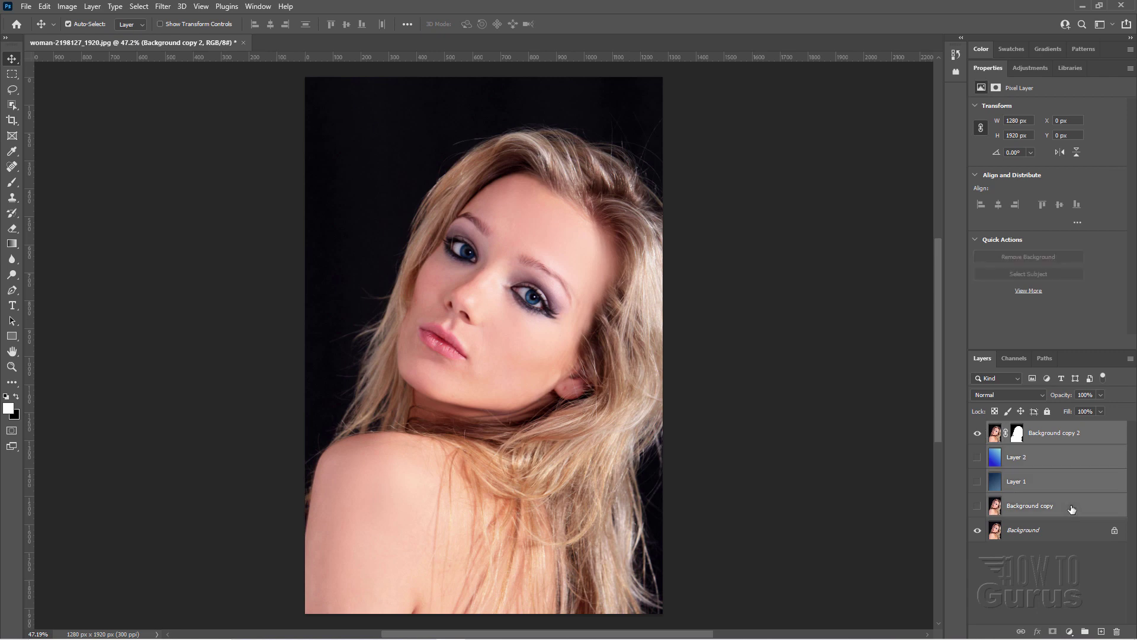
{"action": "left_click", "coordinate": [1117, 632]}
Confirm deleting the extra layers, then duplicate Background as 'Background copy'.
{"action": "left_click", "coordinate": [534, 246]}
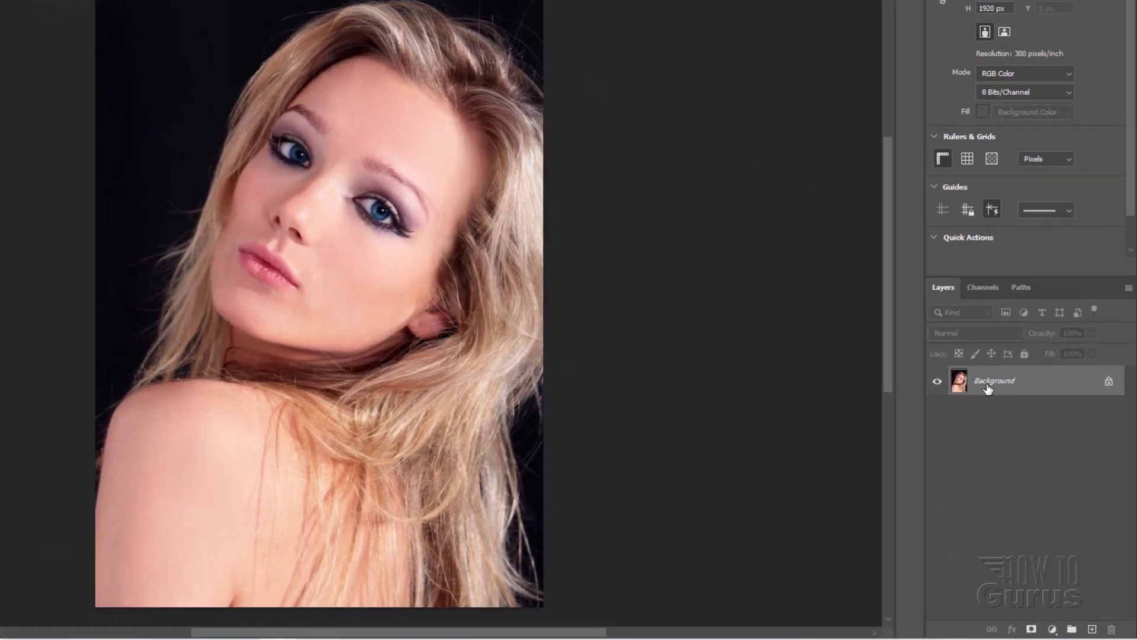
{"action": "right_click", "coordinate": [1018, 435]}
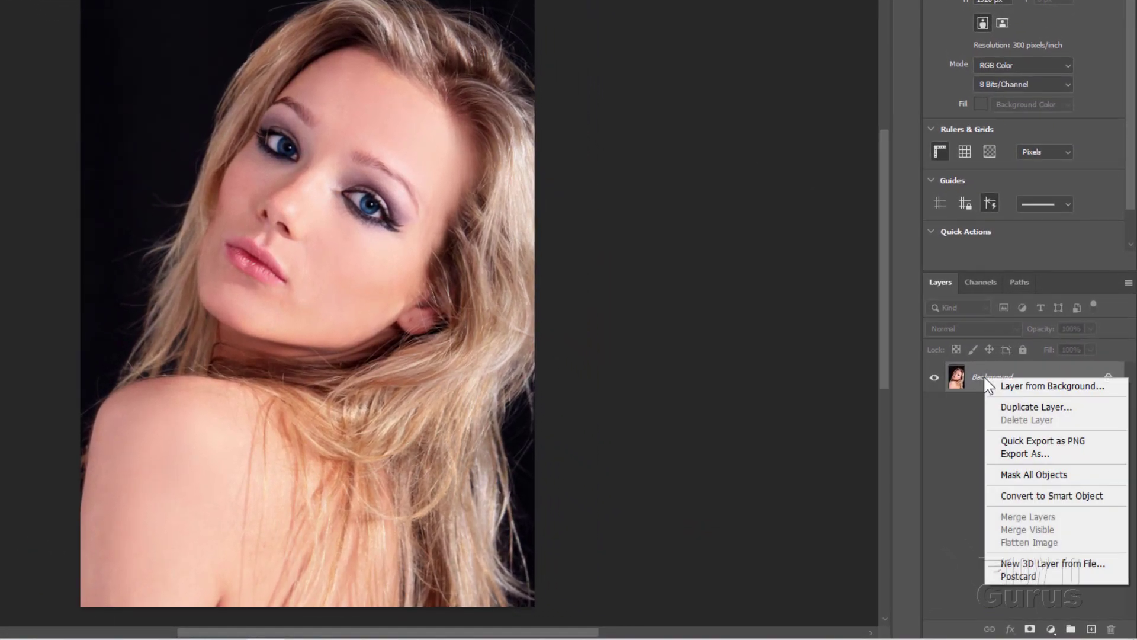
{"action": "left_click", "coordinate": [1034, 407]}
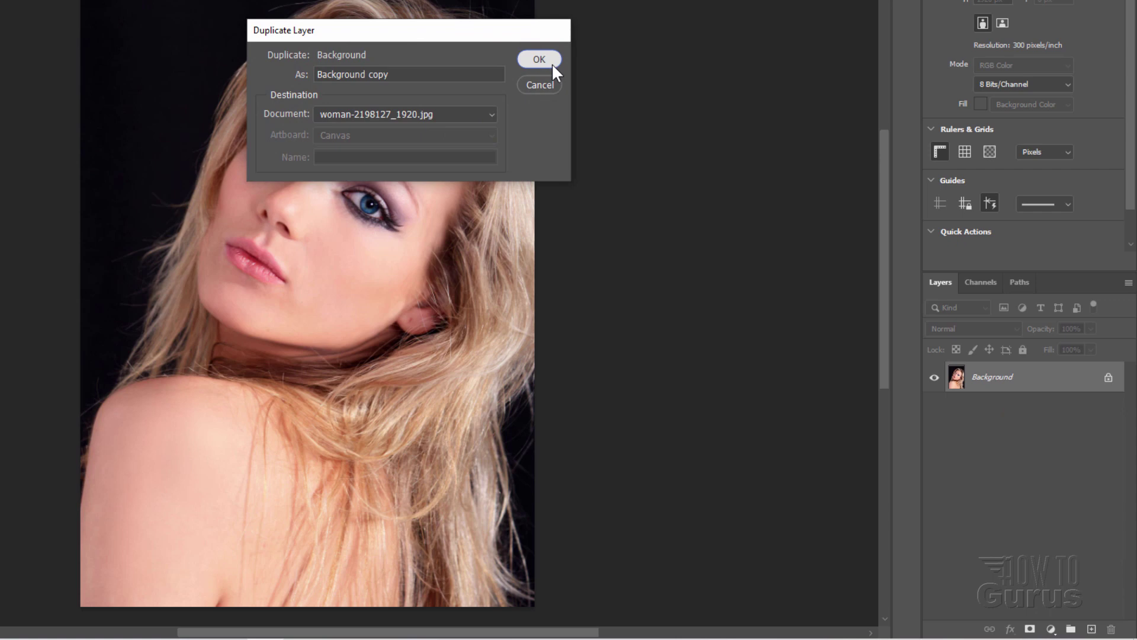
{"action": "left_click", "coordinate": [538, 60]}
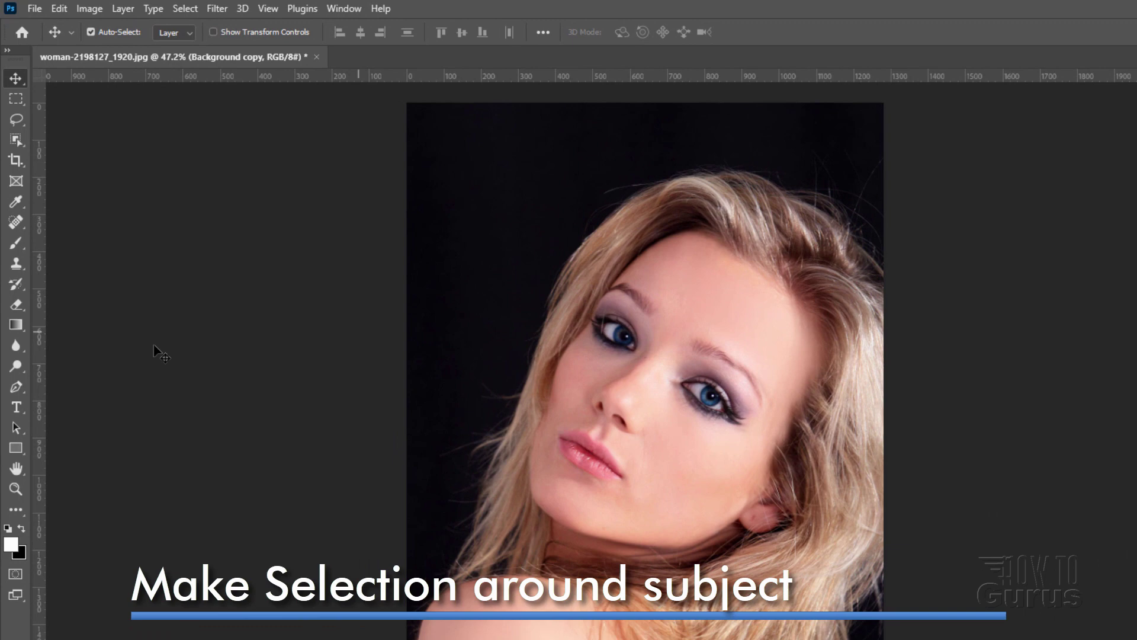
Trace a freehand Lasso outline around the woman's hair and shoulder, closing along the right image edge.
{"action": "left_click", "coordinate": [9, 116]}
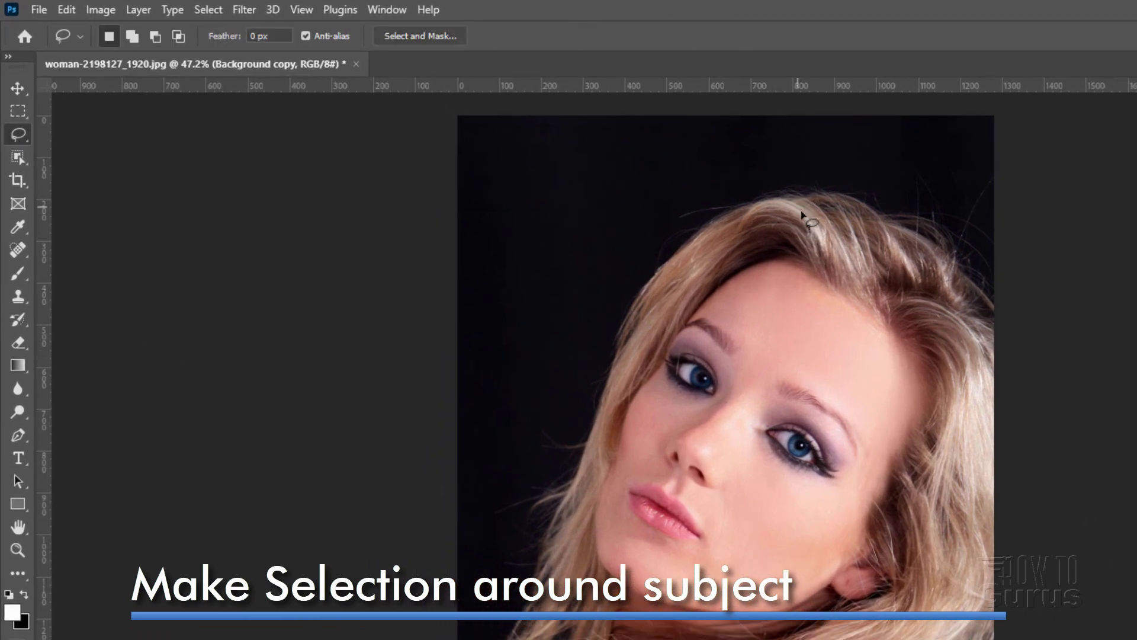
{"action": "mouse_move", "coordinate": [741, 193]}
{"action": "left_mouse_down"}
{"action": "mouse_move", "coordinate": [675, 243]}
{"action": "mouse_move", "coordinate": [625, 314]}
{"action": "mouse_move", "coordinate": [599, 386]}
{"action": "mouse_move", "coordinate": [536, 492]}
{"action": "mouse_move", "coordinate": [534, 533]}
{"action": "left_mouse_up"}
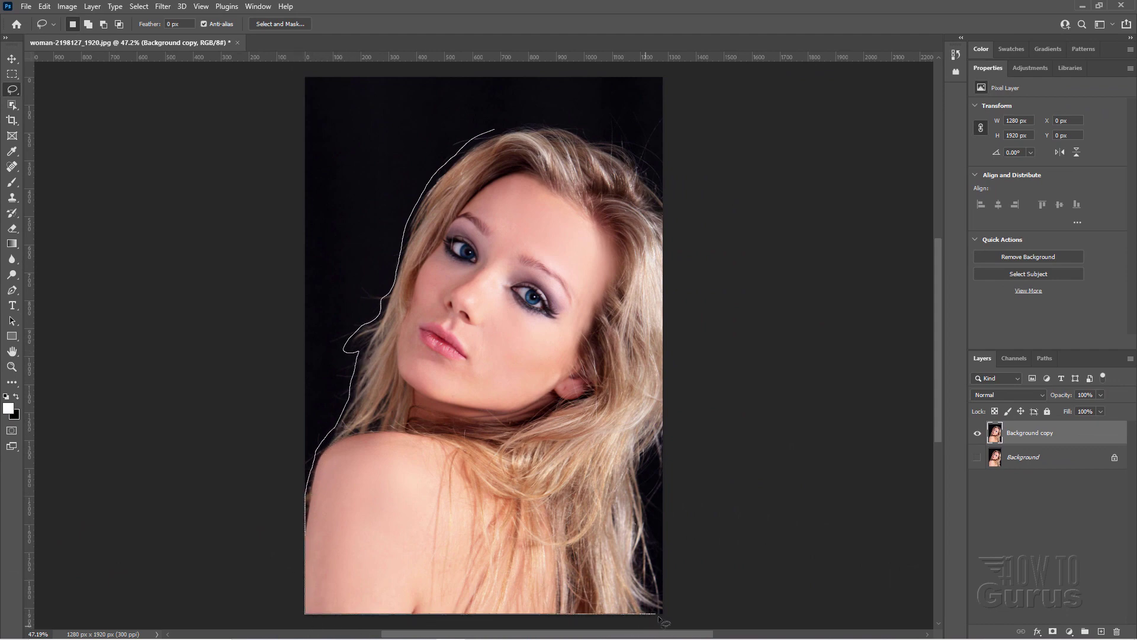
{"action": "mouse_move", "coordinate": [659, 617]}
{"action": "left_mouse_down"}
{"action": "mouse_move", "coordinate": [640, 563]}
{"action": "mouse_move", "coordinate": [655, 534]}
{"action": "left_mouse_up"}
{"action": "mouse_move", "coordinate": [648, 465]}
{"action": "left_mouse_down"}
{"action": "mouse_move", "coordinate": [663, 384]}
{"action": "mouse_move", "coordinate": [663, 231]}
{"action": "mouse_move", "coordinate": [651, 175]}
{"action": "mouse_move", "coordinate": [497, 129]}
{"action": "left_mouse_up"}
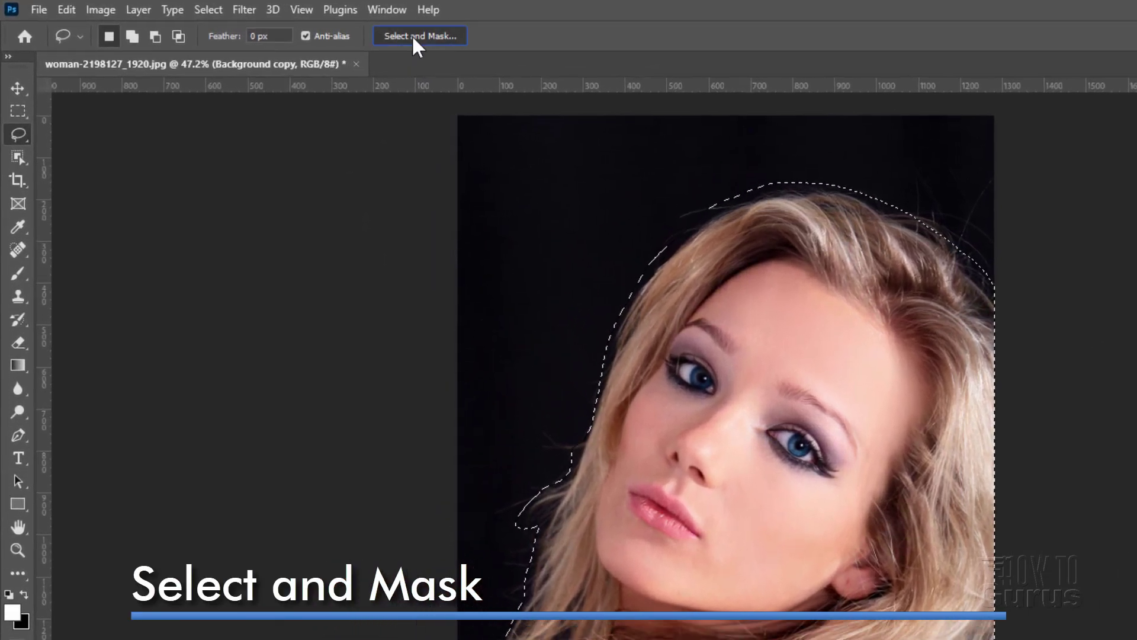
Enter Select and Mask with the Refine Edge Brush and the red Overlay view.
{"action": "left_click", "coordinate": [413, 38]}
{"action": "key", "text": "r"}
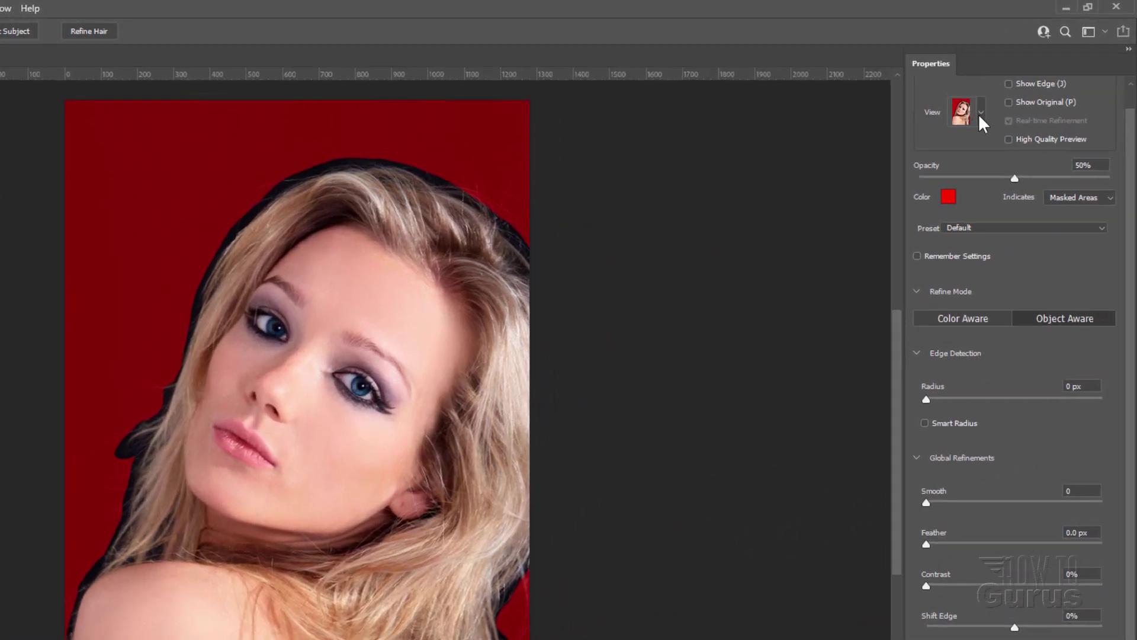
{"action": "left_click", "coordinate": [1017, 86]}
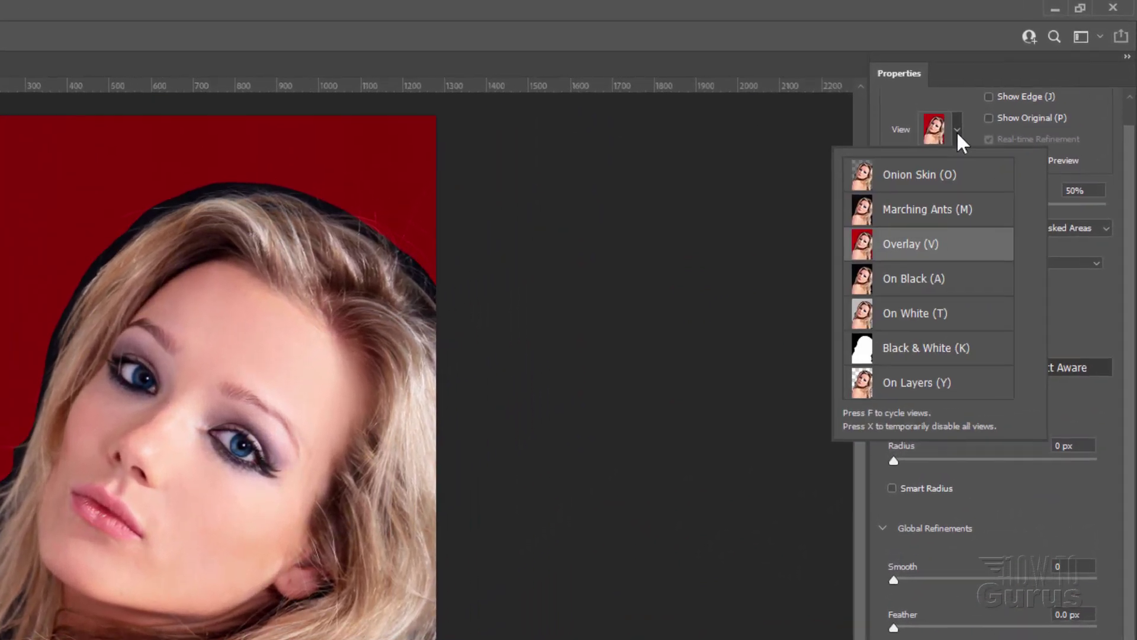
{"action": "left_click", "coordinate": [927, 245]}
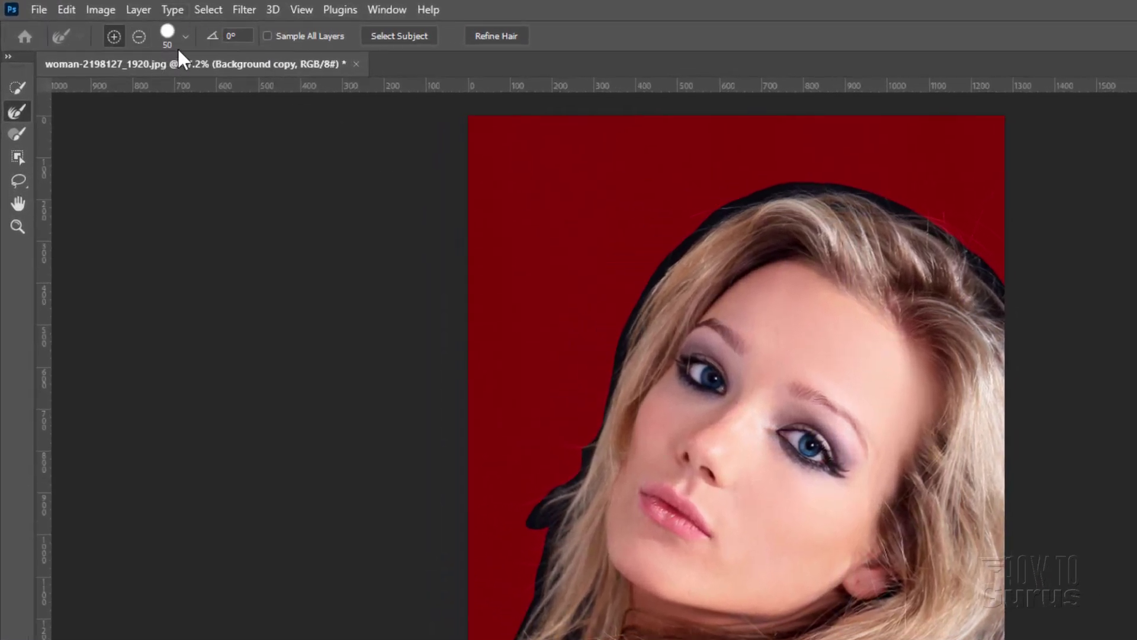
Set the edge detection radius to 1 px.
{"action": "left_click", "coordinate": [185, 38]}
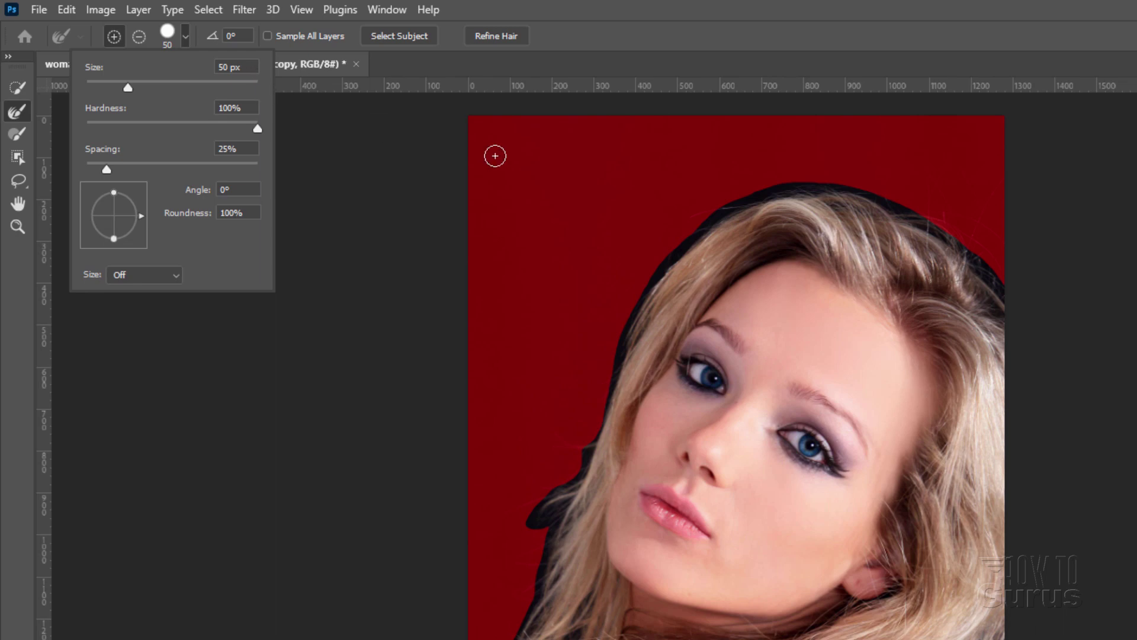
{"action": "left_click", "coordinate": [564, 193]}
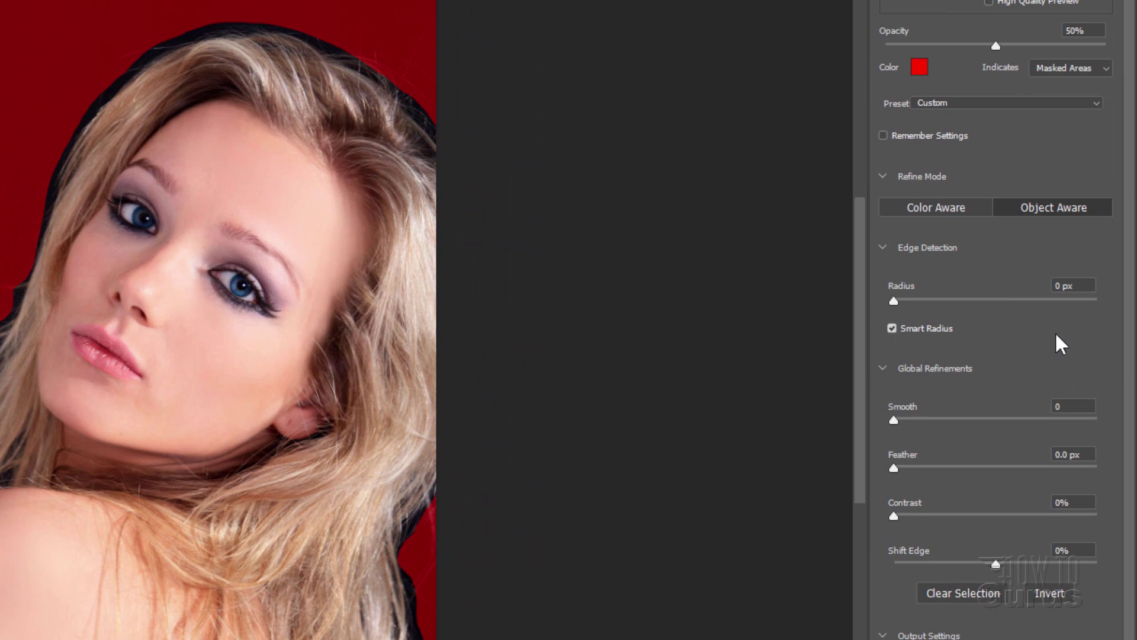
{"action": "left_click", "coordinate": [1064, 287]}
{"action": "type", "text": "1"}
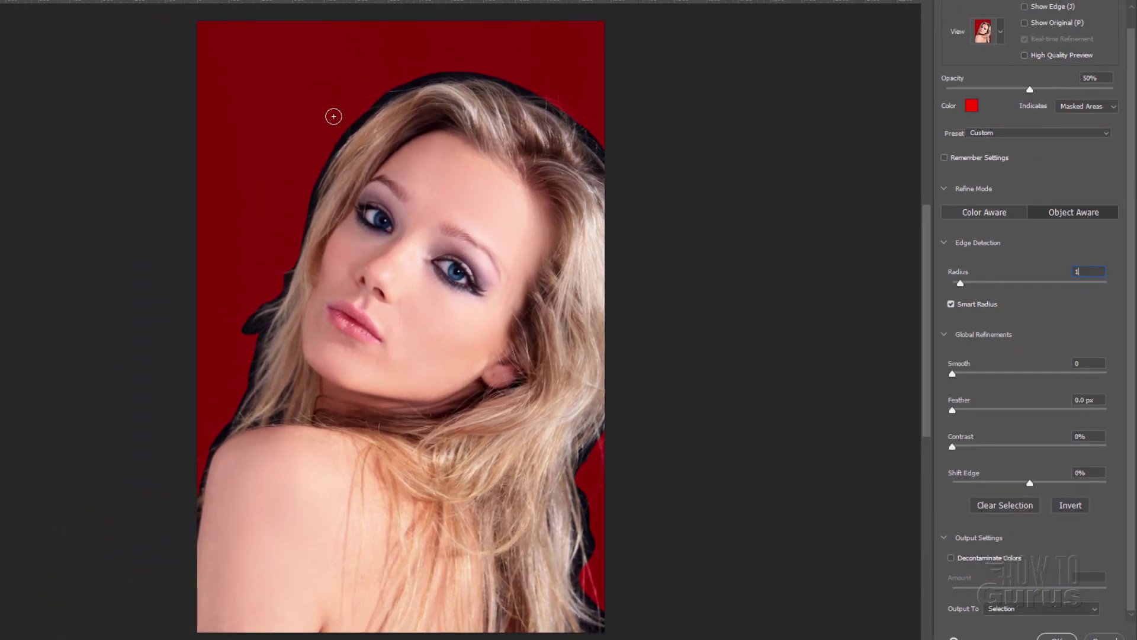
Try refine-edge strokes along the hair and left shoulder edge, undoing the unwanted ones.
{"action": "mouse_move", "coordinate": [358, 111]}
{"action": "left_mouse_down"}
{"action": "mouse_move", "coordinate": [280, 292]}
{"action": "mouse_move", "coordinate": [203, 264]}
{"action": "mouse_move", "coordinate": [284, 290]}
{"action": "mouse_move", "coordinate": [228, 351]}
{"action": "mouse_move", "coordinate": [280, 313]}
{"action": "left_mouse_up"}
{"action": "key", "text": "ctrl+z"}
{"action": "key", "text": "ctrl+z"}
{"action": "key", "text": "ctrl+z"}
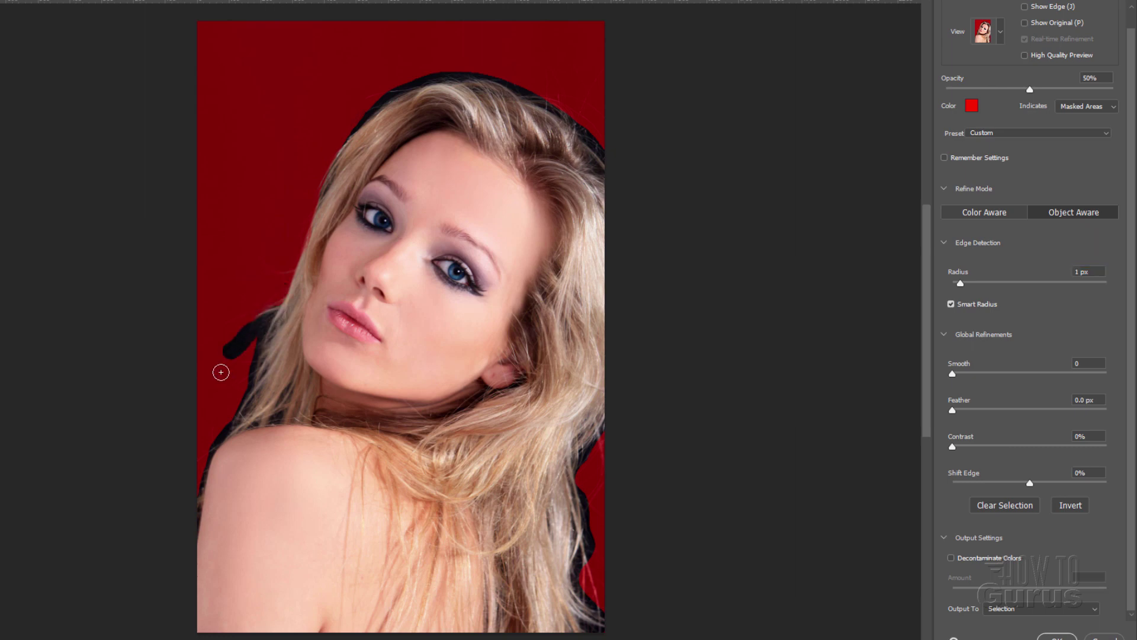
{"action": "key", "text": "ctrl+z"}
{"action": "left_click_drag", "start_coordinate": [223, 371], "coordinate": [286, 316]}
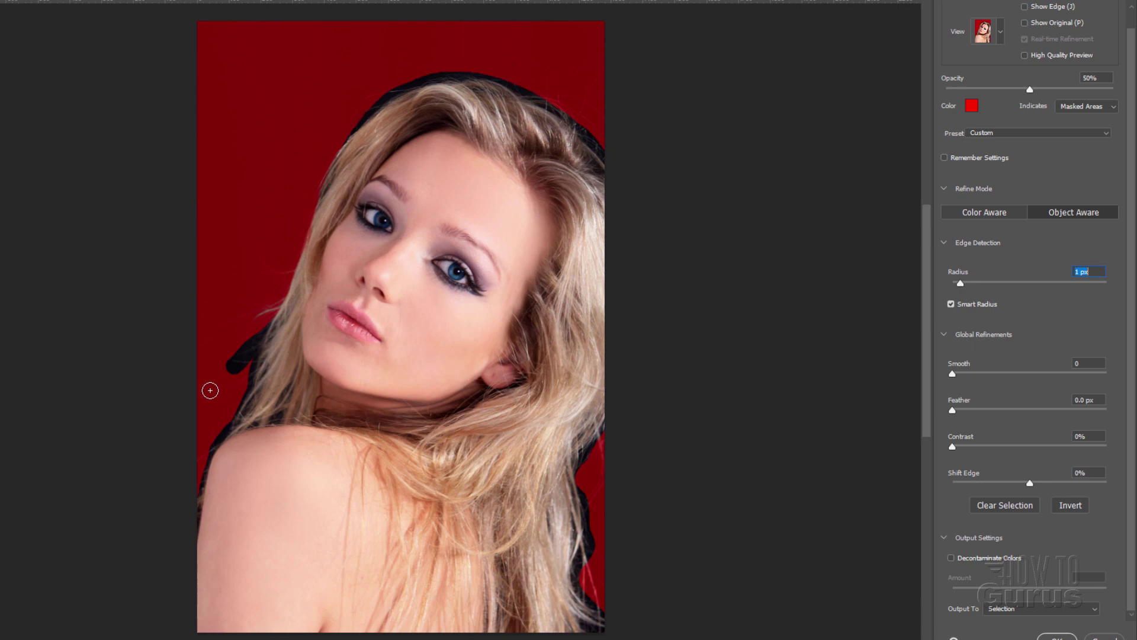
{"action": "key", "text": "ctrl+z"}
{"action": "left_click_drag", "start_coordinate": [212, 396], "coordinate": [266, 353]}
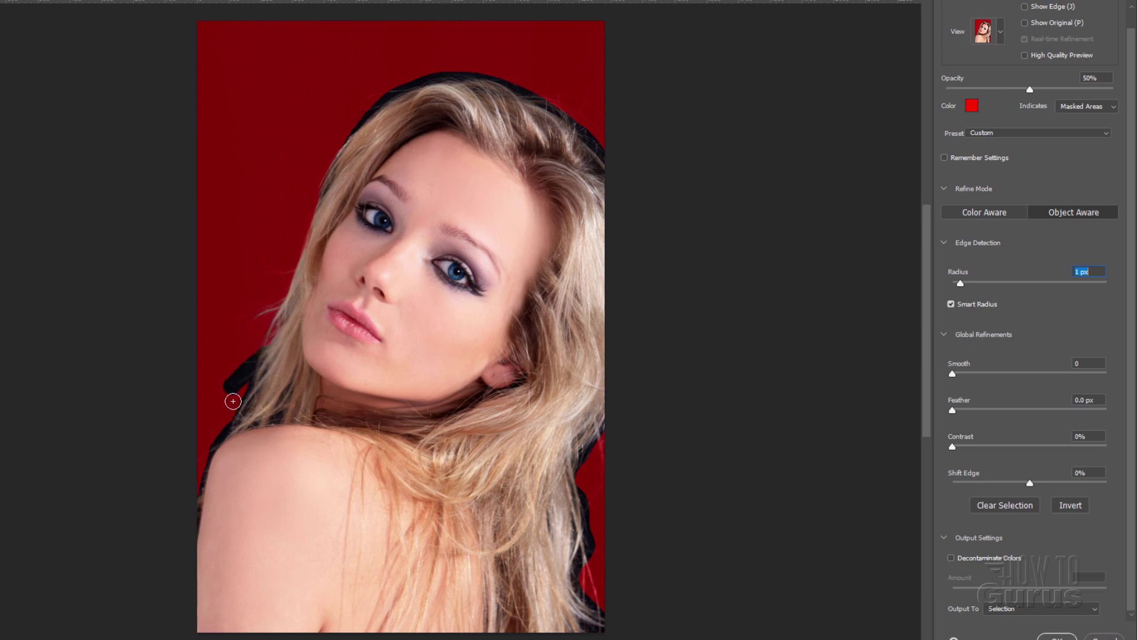
{"action": "left_click_drag", "start_coordinate": [233, 401], "coordinate": [252, 377]}
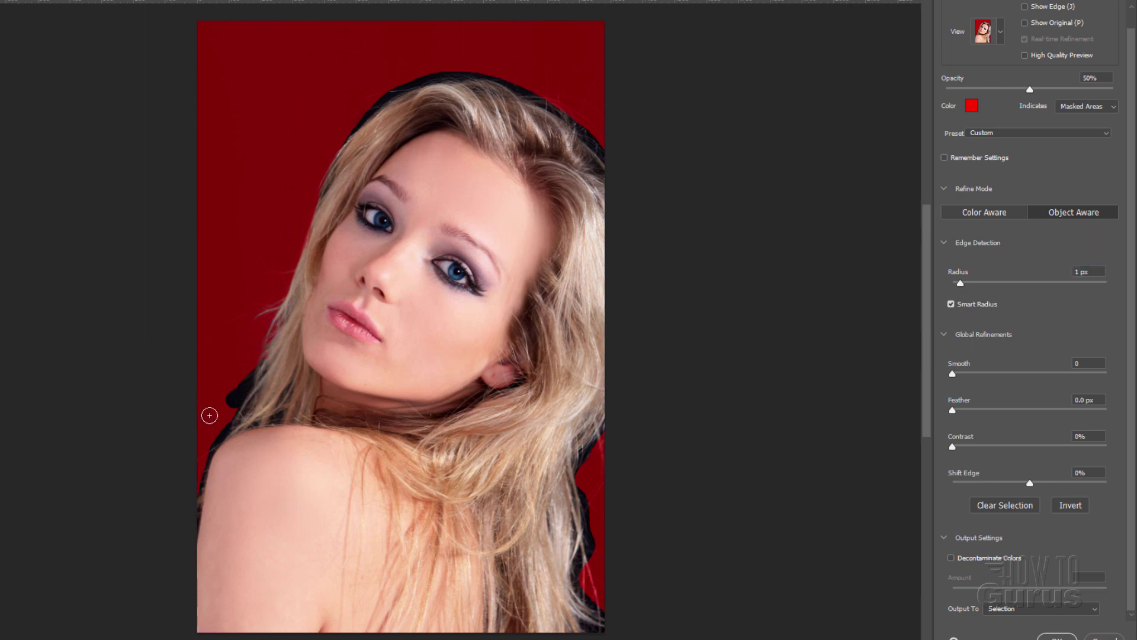
{"action": "key", "text": "ctrl+z"}
{"action": "left_click", "coordinate": [223, 419]}
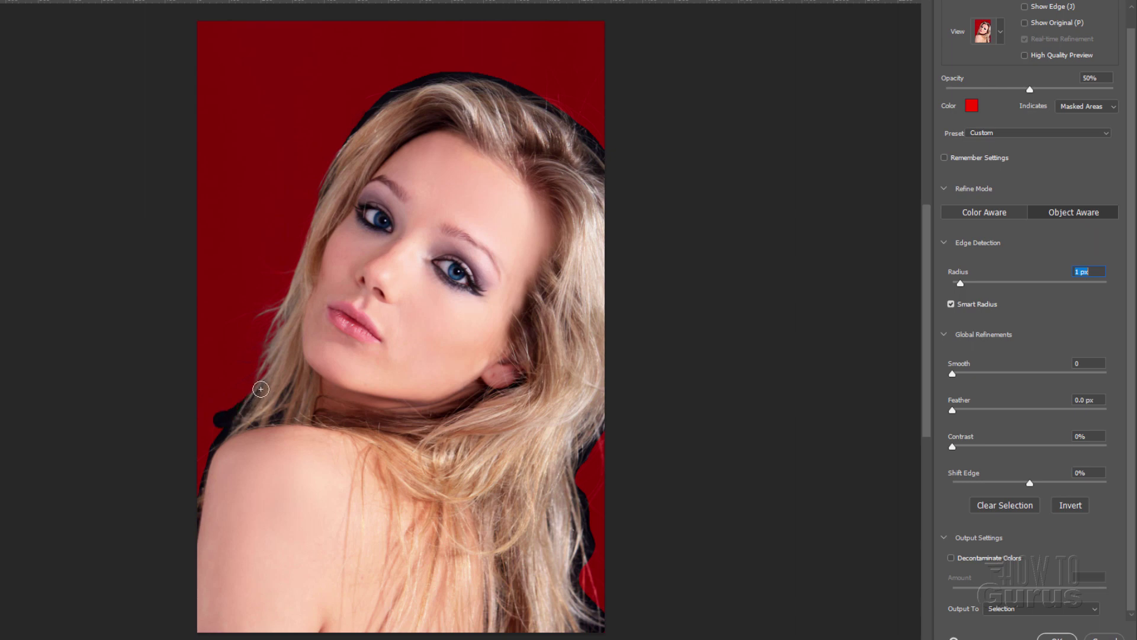
{"action": "mouse_move", "coordinate": [237, 396]}
{"action": "left_mouse_down"}
{"action": "mouse_move", "coordinate": [200, 470]}
{"action": "mouse_move", "coordinate": [195, 536]}
{"action": "left_mouse_up"}
{"action": "key", "text": "ctrl+z"}
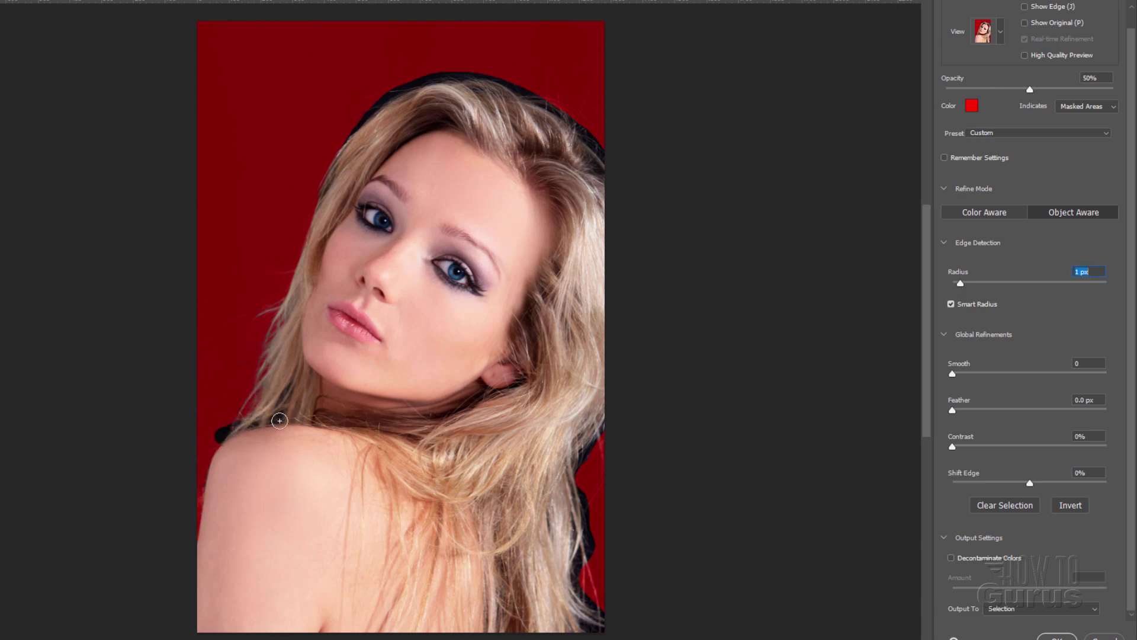
{"action": "key", "text": "ctrl+z"}
{"action": "left_click", "coordinate": [236, 404]}
{"action": "key", "text": "ctrl+z"}
Refine the hair edge across the top, lower right and right side up to the head top.
{"action": "mouse_move", "coordinate": [347, 134]}
{"action": "left_mouse_down"}
{"action": "mouse_move", "coordinate": [415, 70]}
{"action": "mouse_move", "coordinate": [599, 86]}
{"action": "left_mouse_up"}
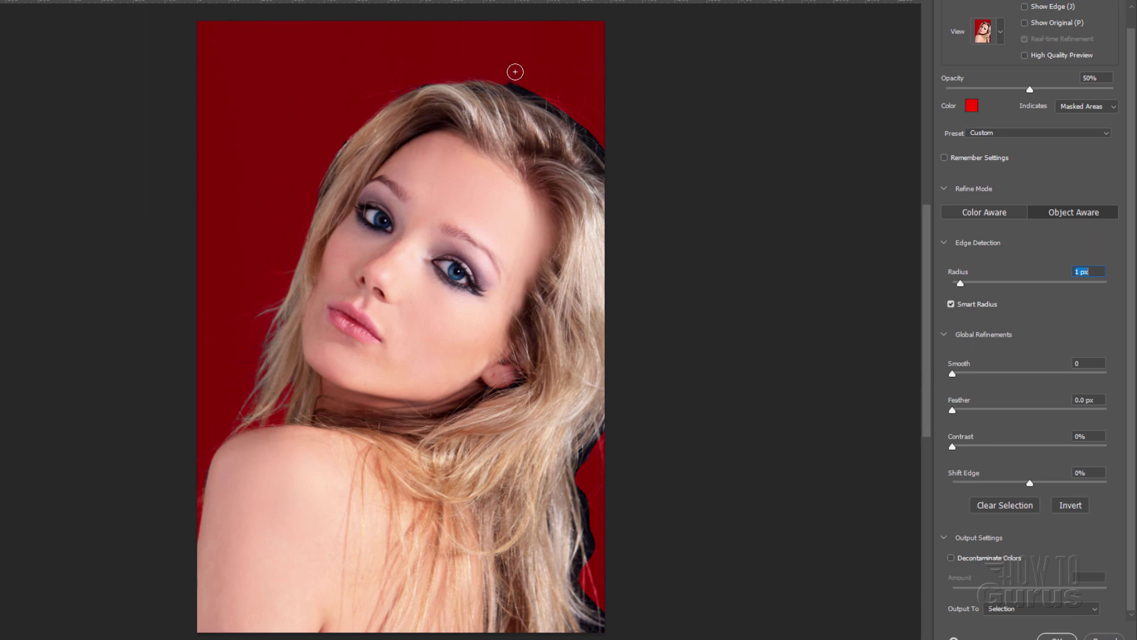
{"action": "mouse_move", "coordinate": [512, 73]}
{"action": "left_mouse_down"}
{"action": "mouse_move", "coordinate": [532, 100]}
{"action": "mouse_move", "coordinate": [585, 132]}
{"action": "mouse_move", "coordinate": [575, 112]}
{"action": "mouse_move", "coordinate": [596, 148]}
{"action": "left_mouse_up"}
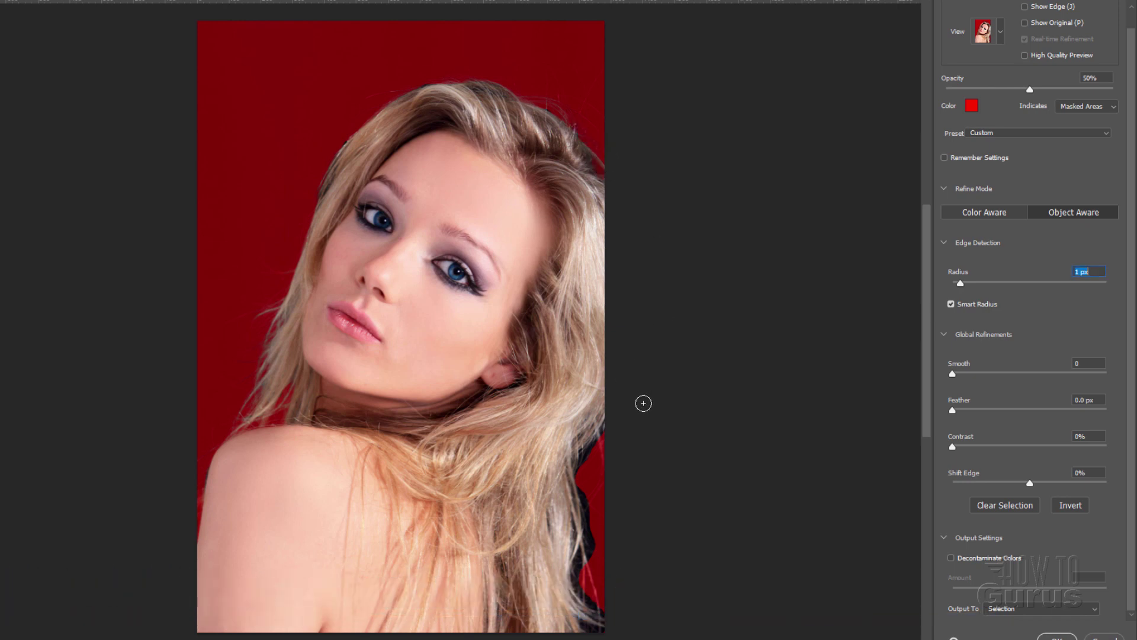
{"action": "mouse_move", "coordinate": [607, 426]}
{"action": "left_mouse_down"}
{"action": "mouse_move", "coordinate": [579, 450]}
{"action": "mouse_move", "coordinate": [577, 473]}
{"action": "mouse_move", "coordinate": [602, 437]}
{"action": "mouse_move", "coordinate": [585, 462]}
{"action": "mouse_move", "coordinate": [633, 466]}
{"action": "mouse_move", "coordinate": [654, 437]}
{"action": "mouse_move", "coordinate": [601, 467]}
{"action": "mouse_move", "coordinate": [581, 465]}
{"action": "mouse_move", "coordinate": [587, 551]}
{"action": "left_mouse_up"}
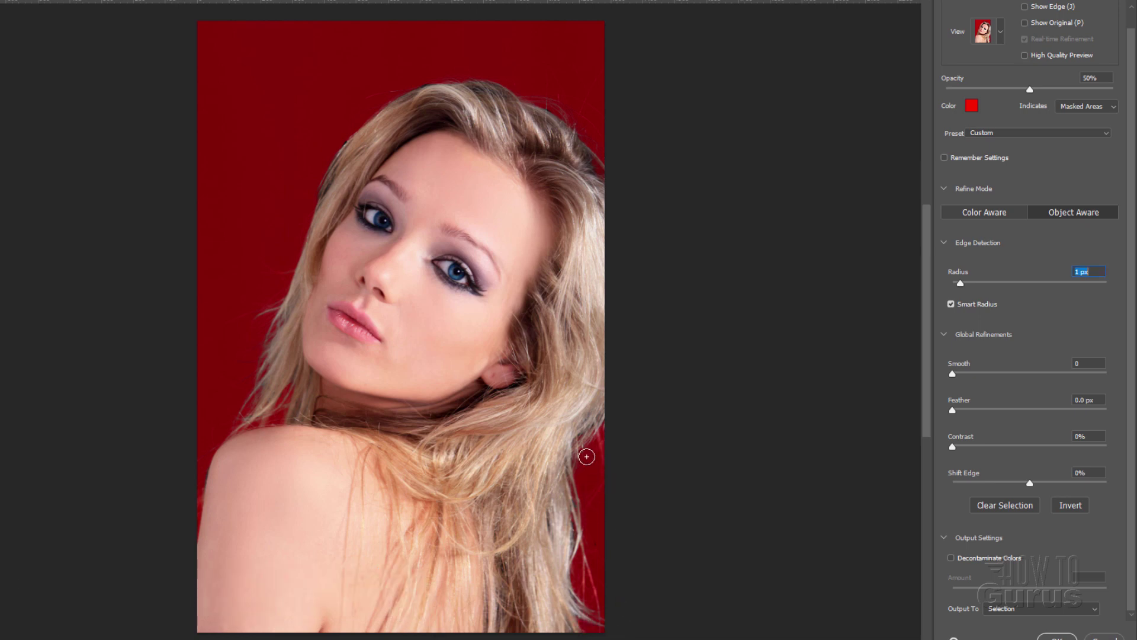
{"action": "left_click_drag", "start_coordinate": [306, 204], "coordinate": [331, 145]}
{"action": "left_click", "coordinate": [311, 186]}
{"action": "left_click_drag", "start_coordinate": [313, 190], "coordinate": [348, 112]}
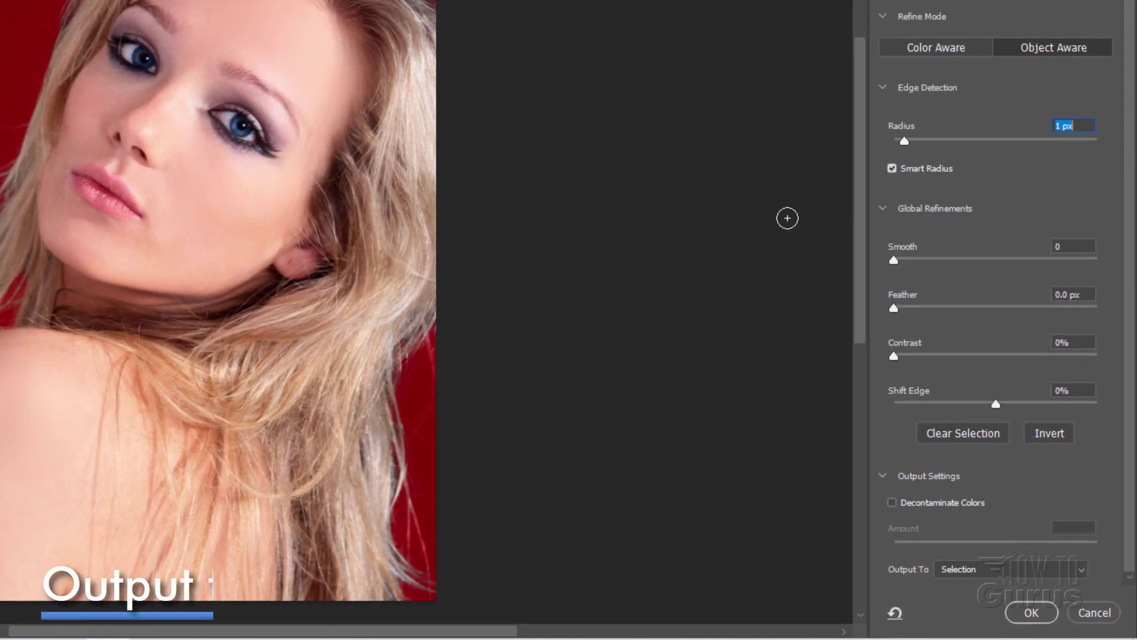
Output the refinement as a New Layer with Layer Mask, creating Background copy 2.
{"action": "left_click", "coordinate": [976, 566]}
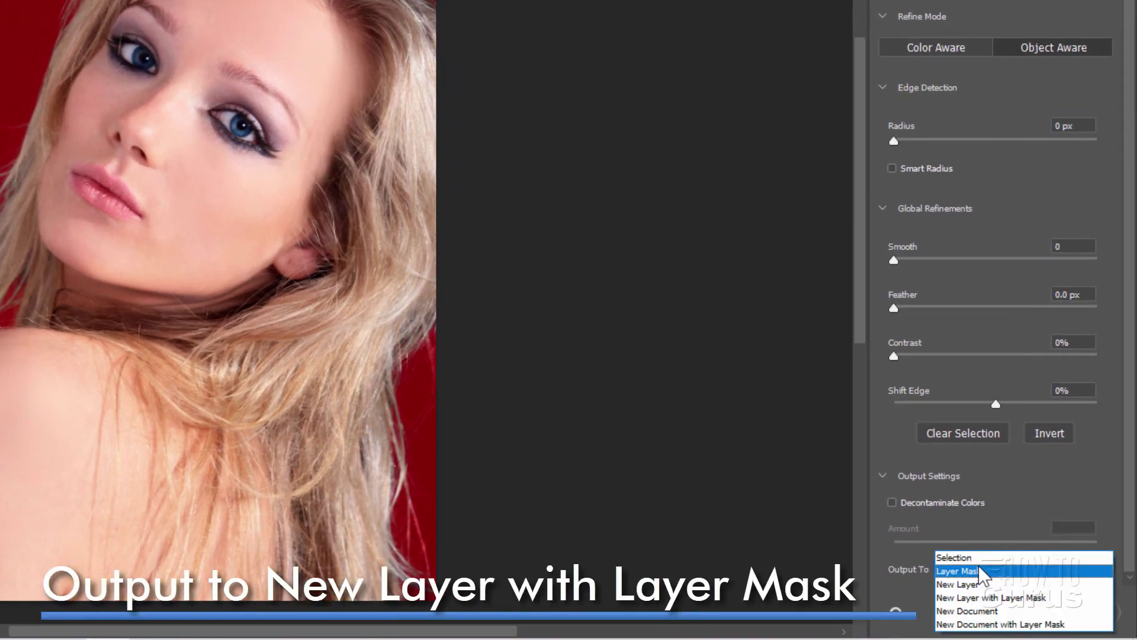
{"action": "left_click", "coordinate": [967, 597]}
{"action": "left_click", "coordinate": [1027, 611]}
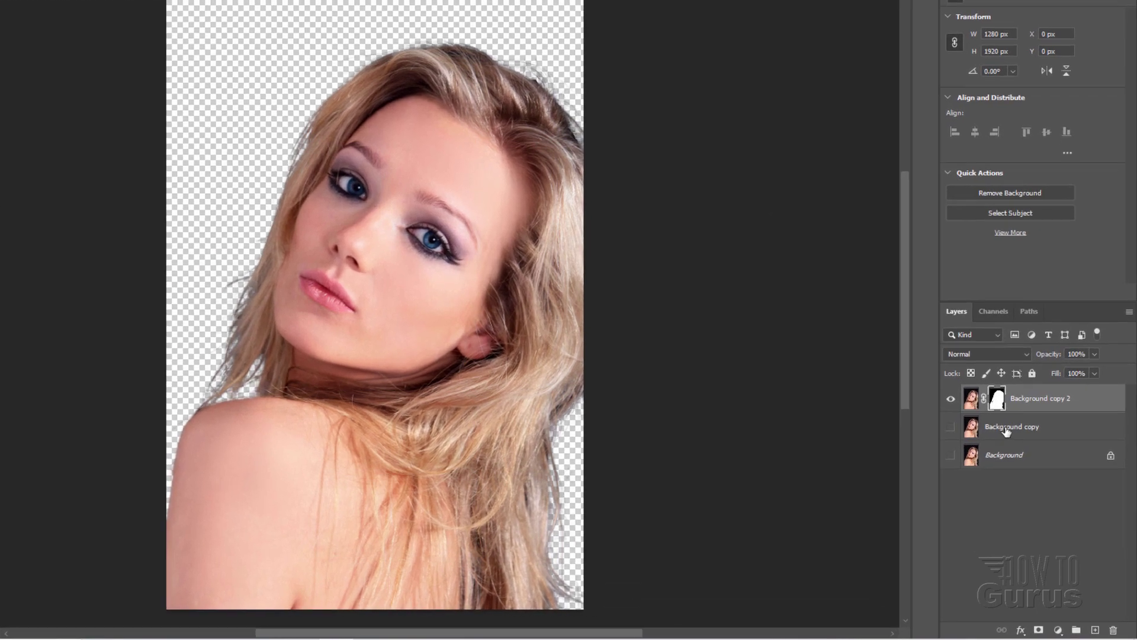
With Background copy selected, add a new empty Layer 1 beneath the cutout.
{"action": "left_click", "coordinate": [1101, 459]}
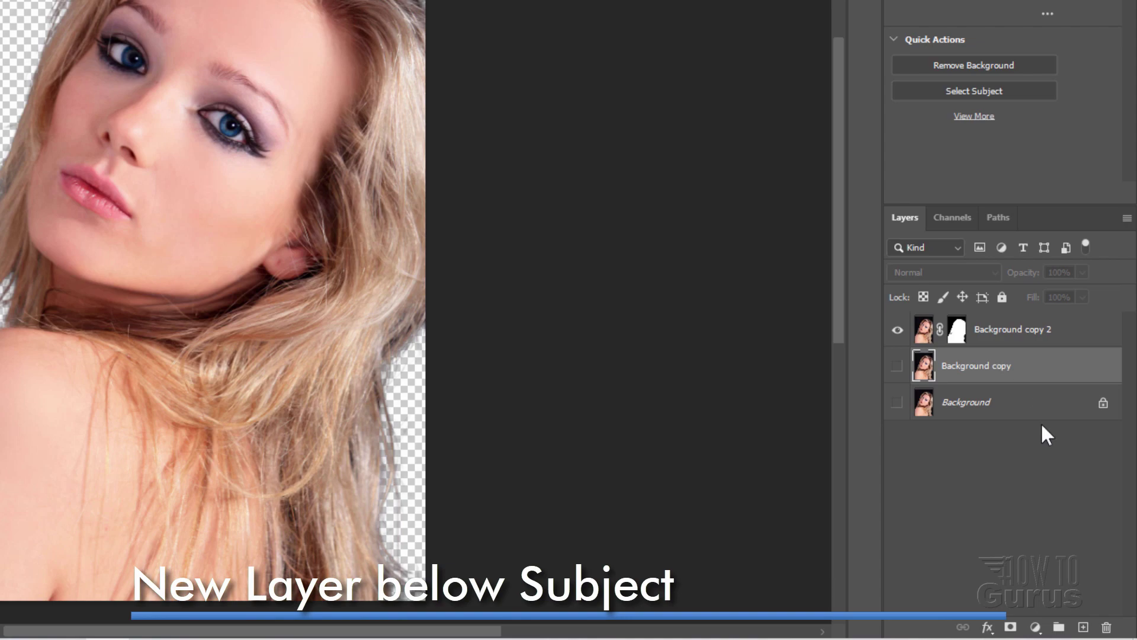
{"action": "left_click", "coordinate": [1081, 627]}
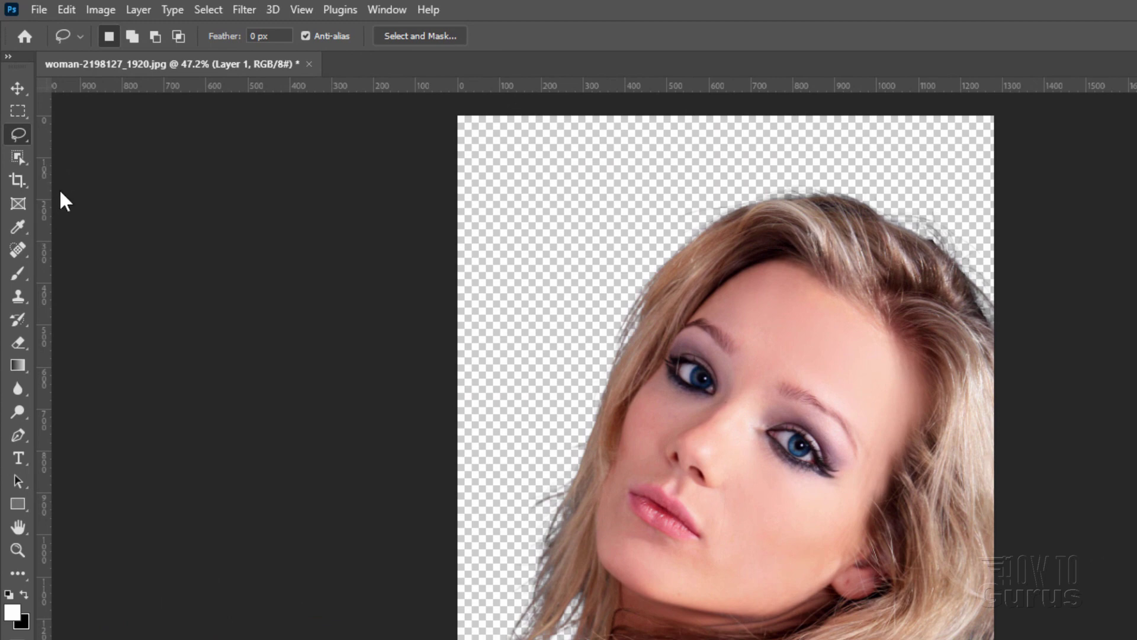
{"action": "left_click", "coordinate": [19, 366]}
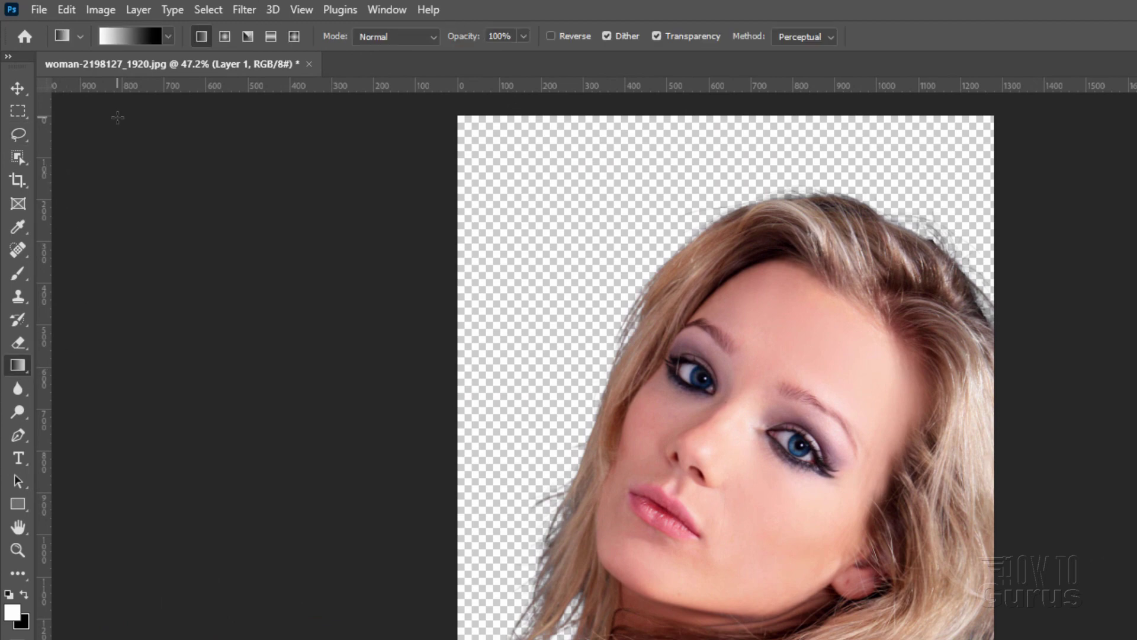
Load the Blue_30 preset from the Blues folder as the gradient.
{"action": "left_click", "coordinate": [122, 33]}
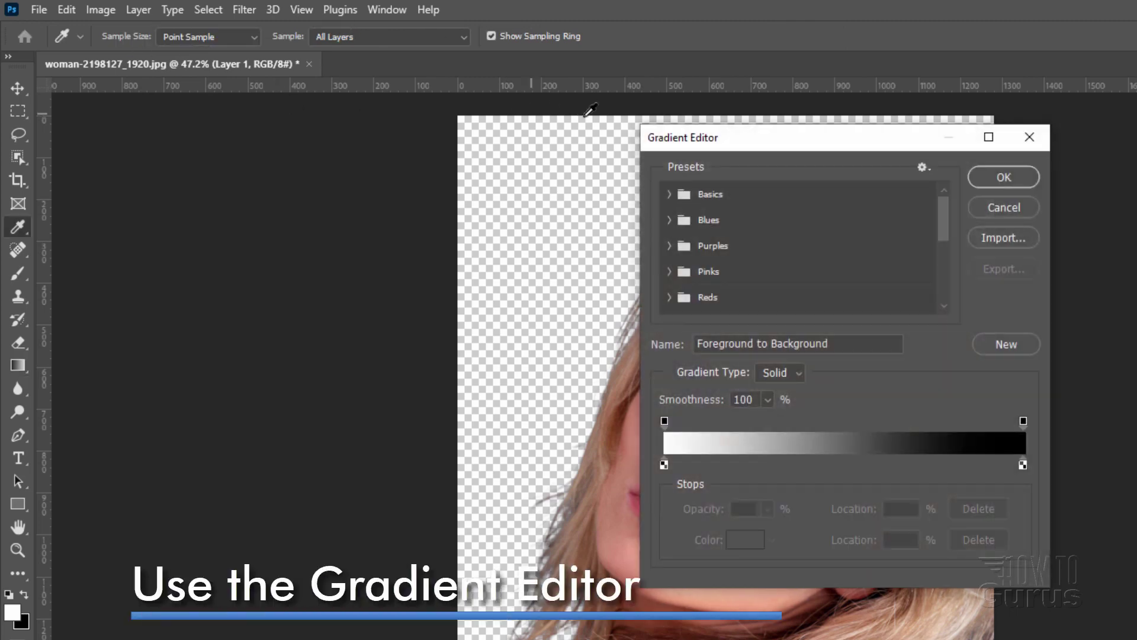
{"action": "left_click_drag", "start_coordinate": [741, 144], "coordinate": [802, 142]}
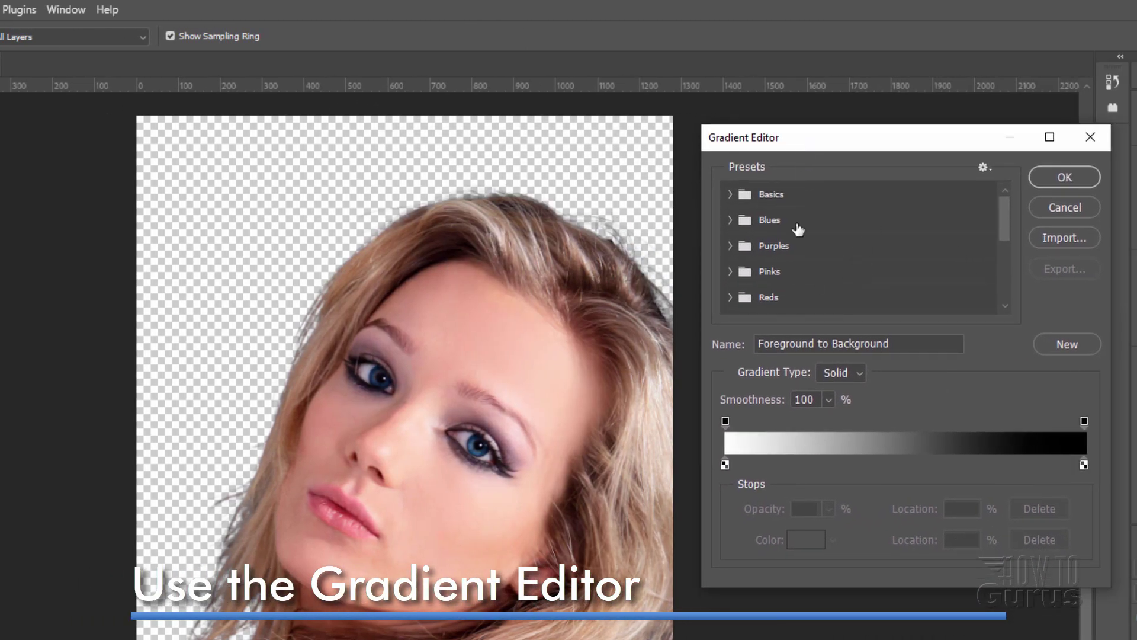
{"action": "left_click", "coordinate": [732, 220]}
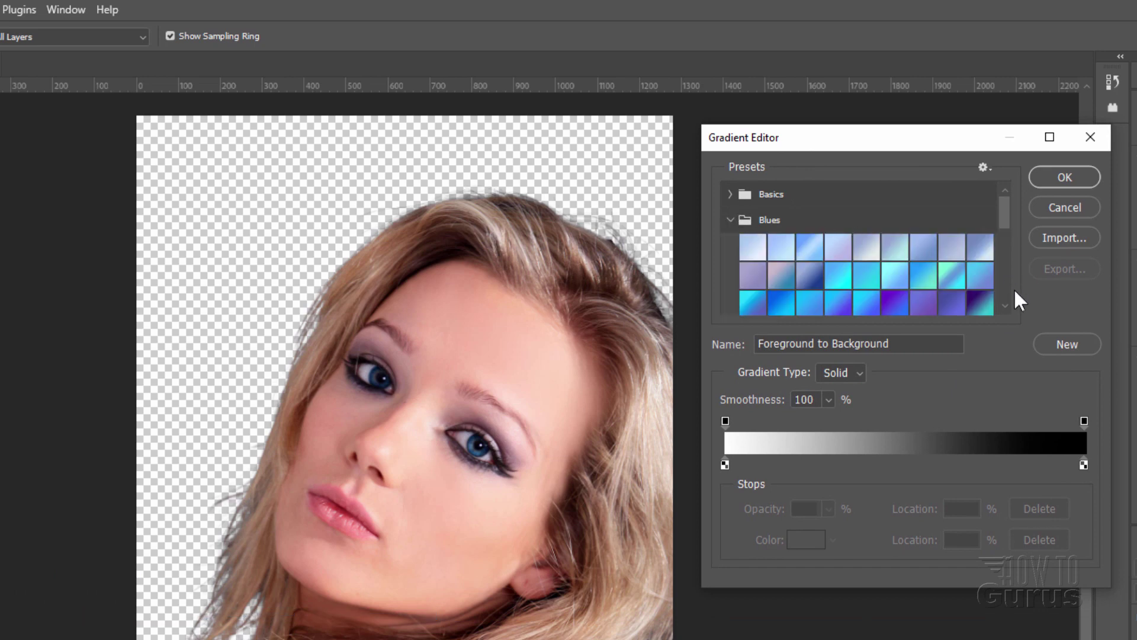
{"action": "scroll", "coordinate": [1006, 301], "scroll_direction": "down", "scroll_amount": 3}
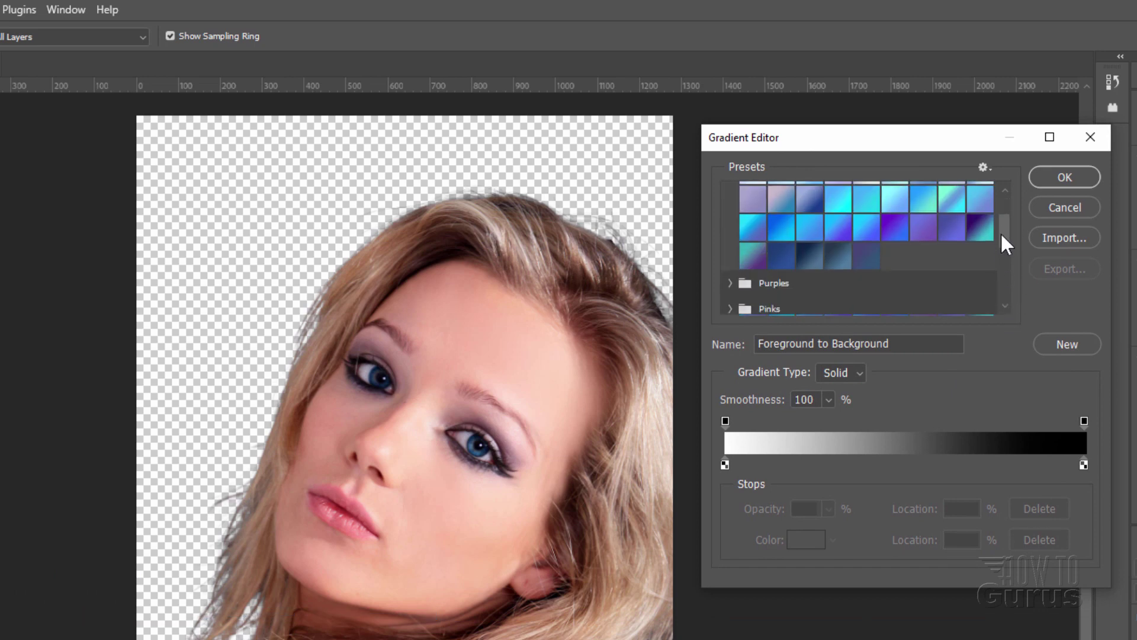
{"action": "left_click", "coordinate": [808, 256]}
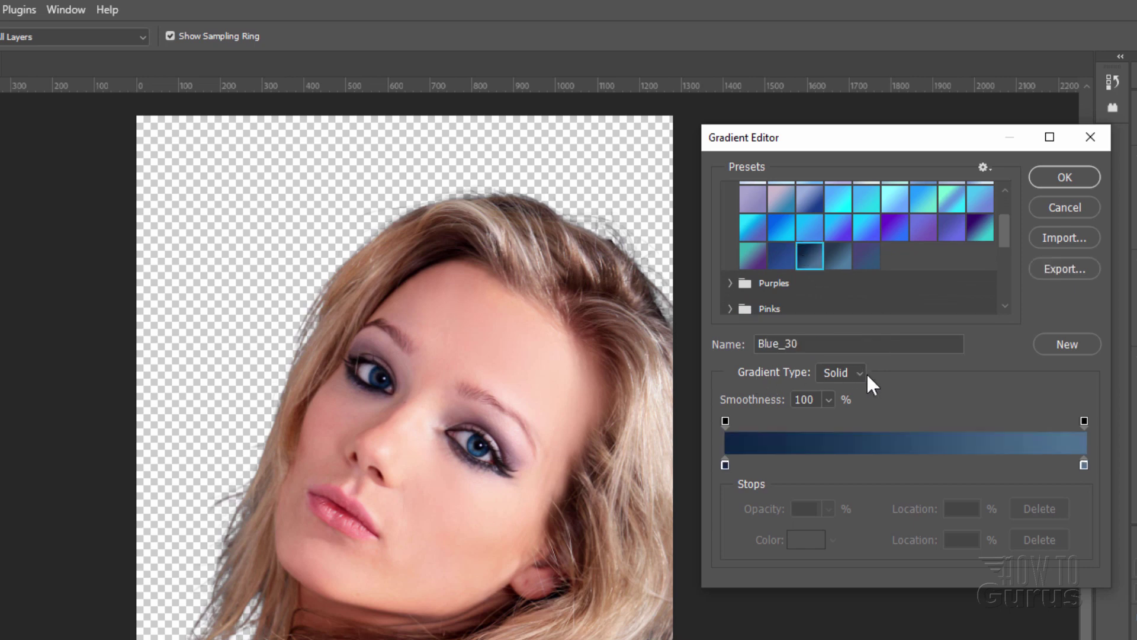
{"action": "left_click", "coordinate": [1059, 175]}
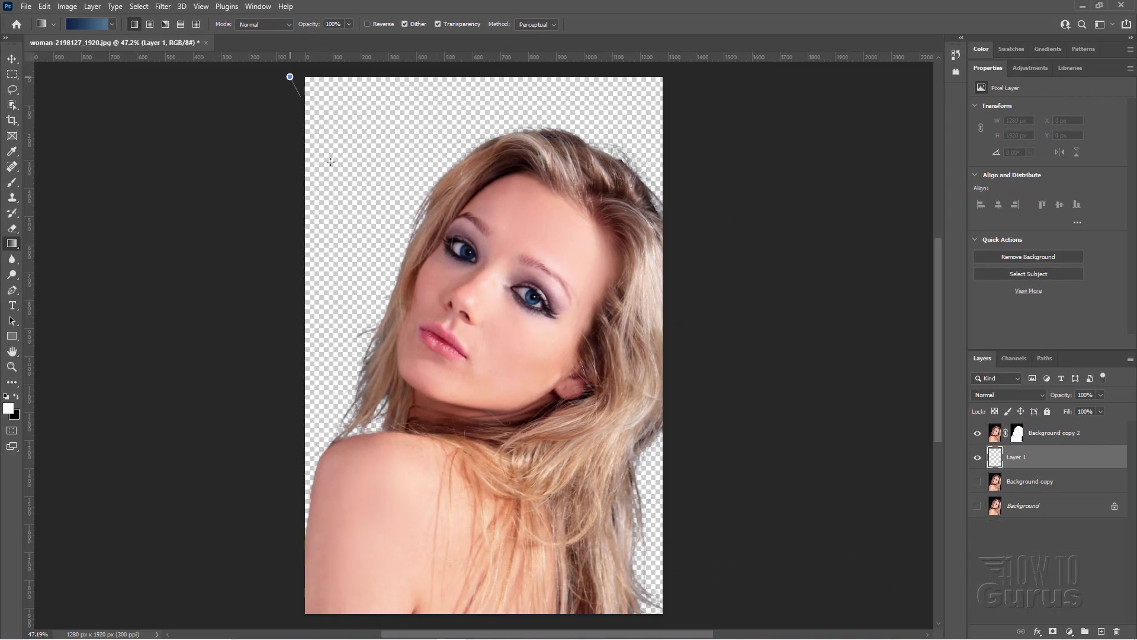
Drag a diagonal Blue_30 gradient from the top-left across Layer 1.
{"action": "left_click_drag", "start_coordinate": [435, 115], "coordinate": [748, 618]}
{"action": "left_click_drag", "start_coordinate": [499, 411], "coordinate": [676, 576]}
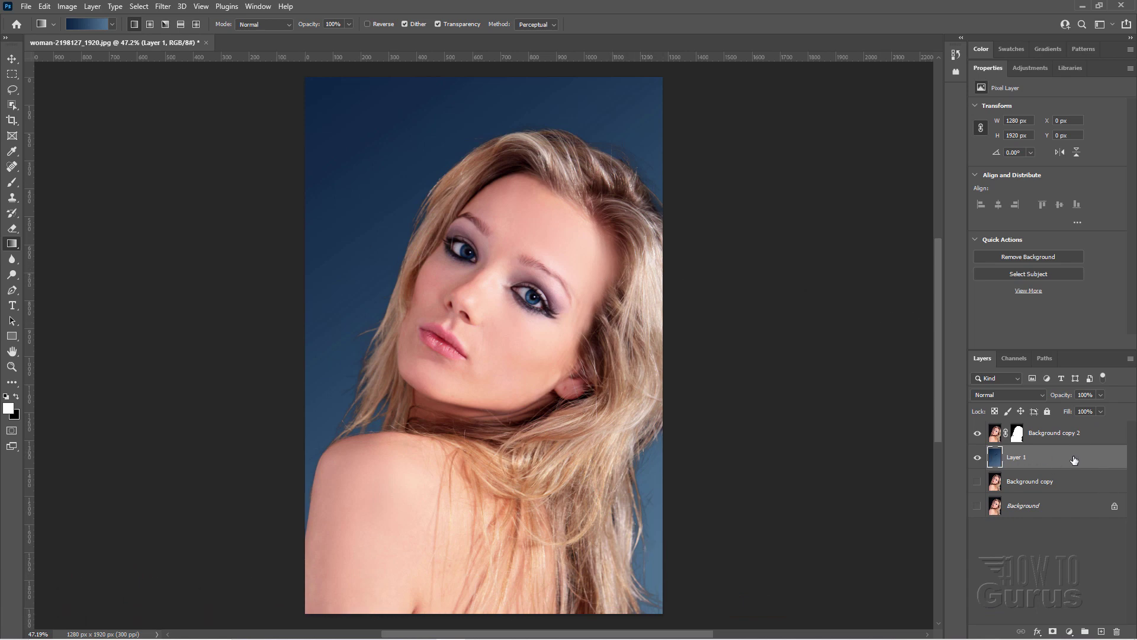
Add an empty Layer 2 and switch the gradient to the Purples folder's Purple_10 preset.
{"action": "left_click", "coordinate": [1101, 632]}
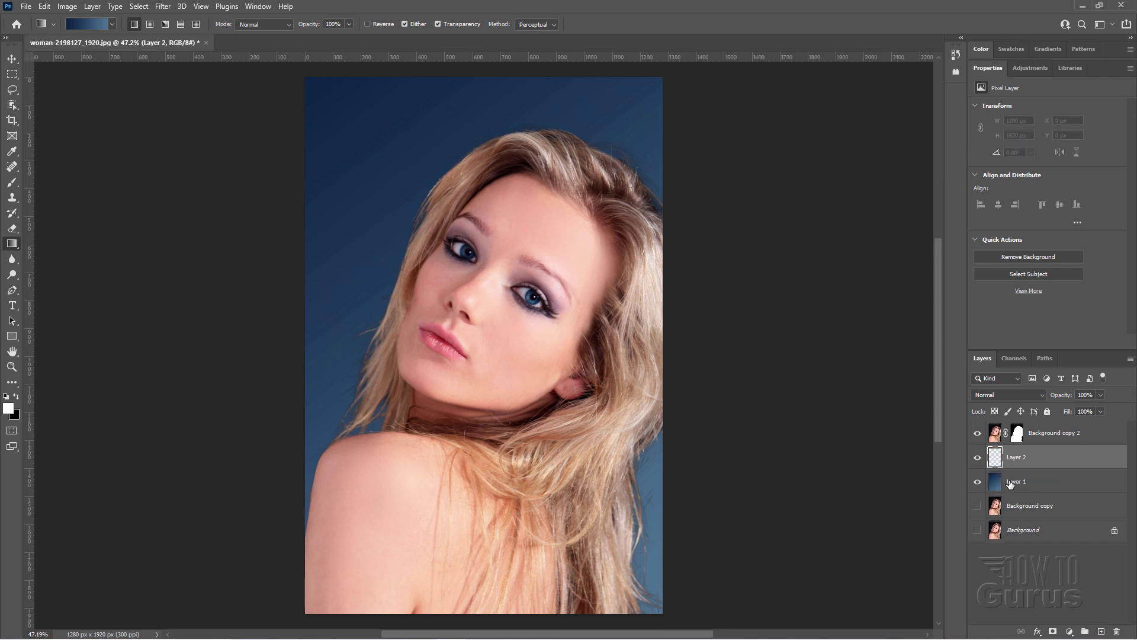
{"action": "left_click", "coordinate": [87, 25]}
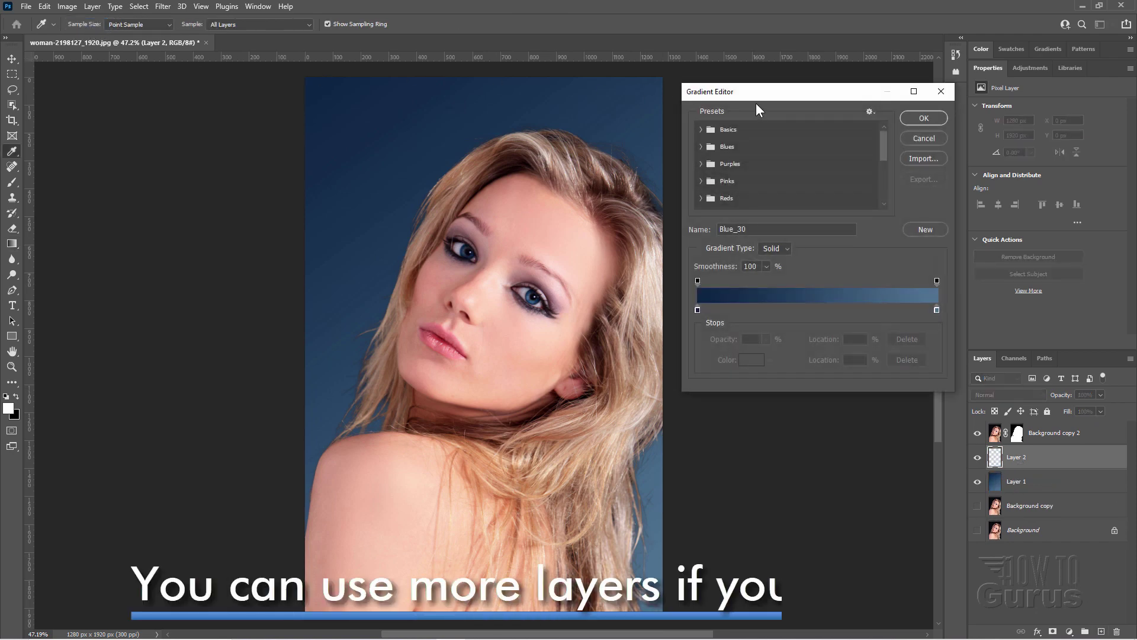
{"action": "left_click_drag", "start_coordinate": [757, 98], "coordinate": [749, 98]}
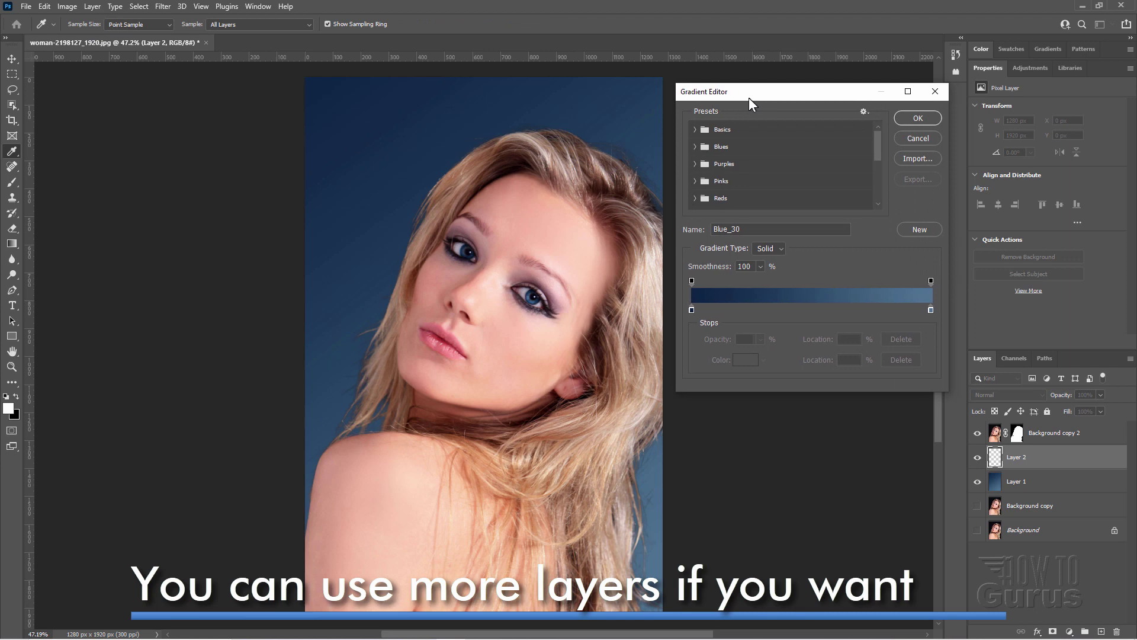
{"action": "left_click", "coordinate": [695, 164]}
{"action": "left_click_drag", "start_coordinate": [876, 142], "coordinate": [876, 150]}
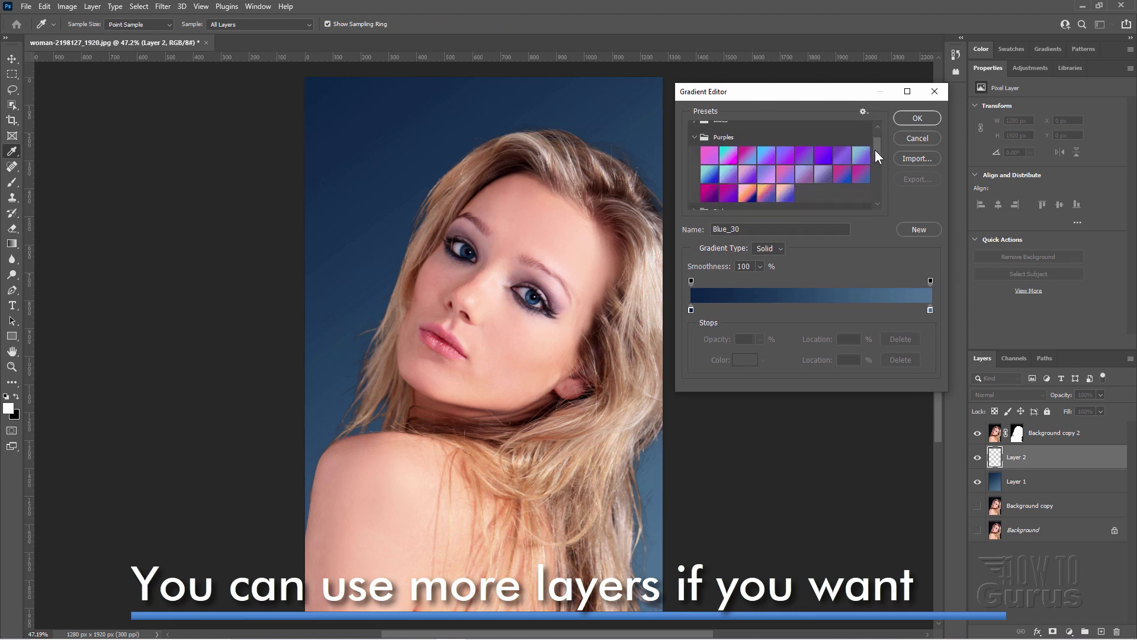
{"action": "left_click", "coordinate": [709, 171]}
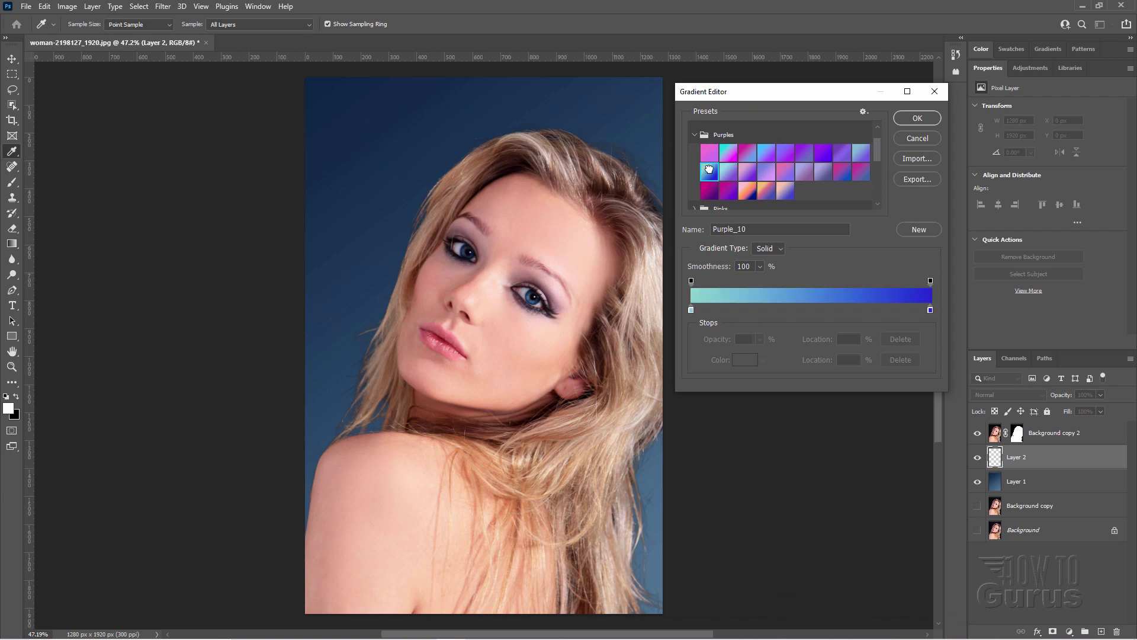
{"action": "left_click", "coordinate": [909, 119]}
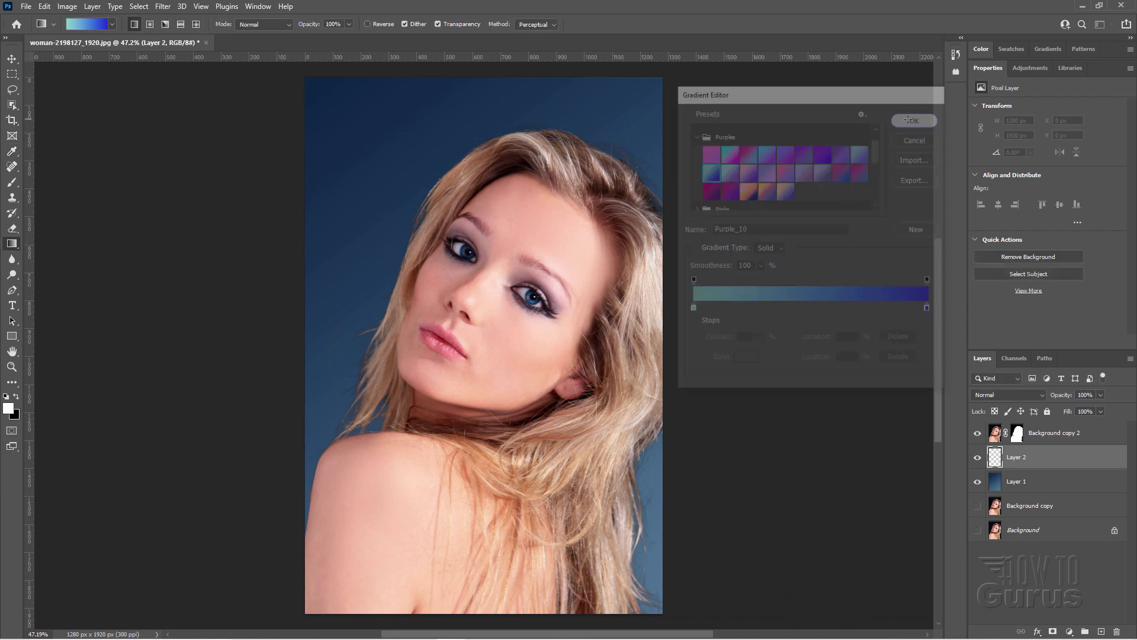
Redraw Layer 2's linear gradient several times, finishing with teal bottom-right fading to deep blue top-left.
{"action": "mouse_move", "coordinate": [310, 72]}
{"action": "left_mouse_down"}
{"action": "mouse_move", "coordinate": [361, 173]}
{"action": "mouse_move", "coordinate": [676, 523]}
{"action": "left_mouse_up"}
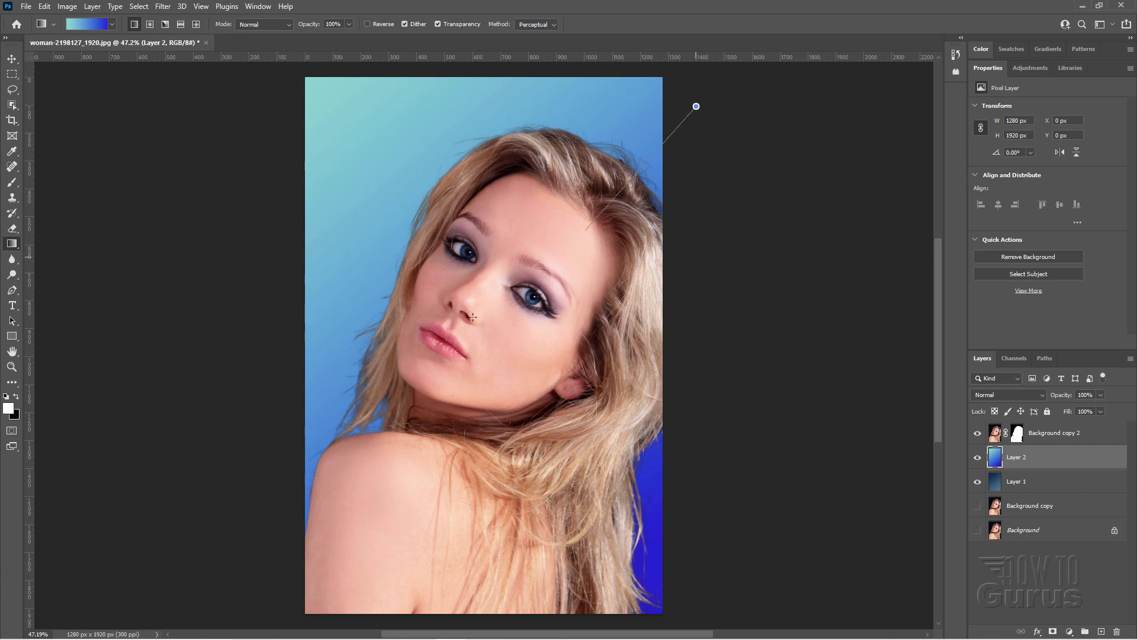
{"action": "left_click_drag", "start_coordinate": [695, 107], "coordinate": [272, 447]}
{"action": "left_click_drag", "start_coordinate": [201, 356], "coordinate": [682, 355]}
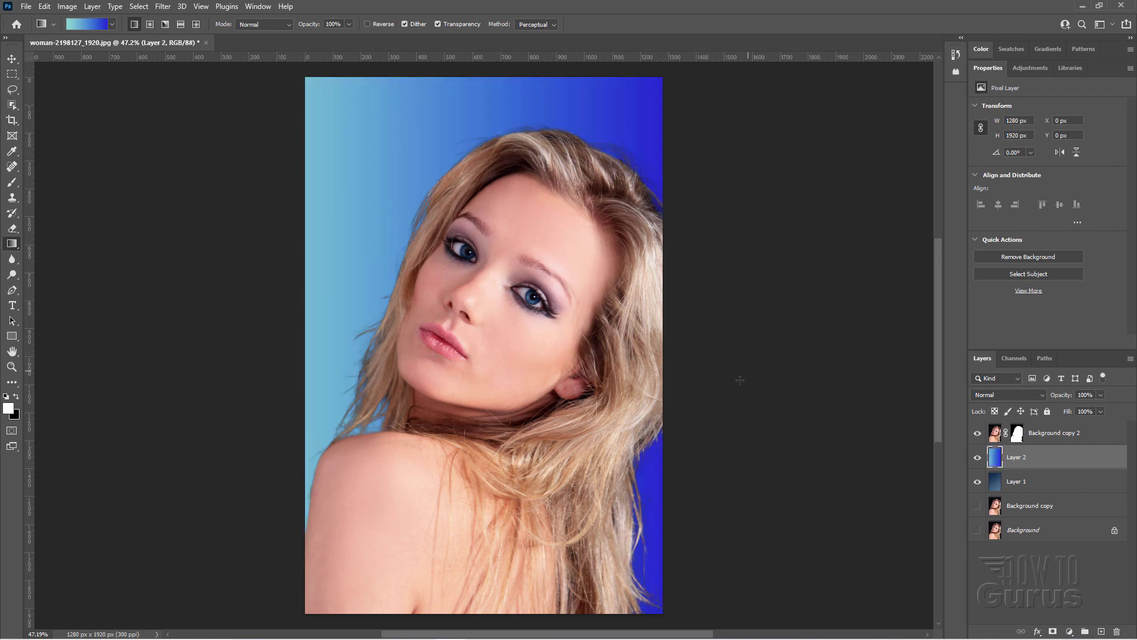
{"action": "left_click_drag", "start_coordinate": [715, 393], "coordinate": [427, 221]}
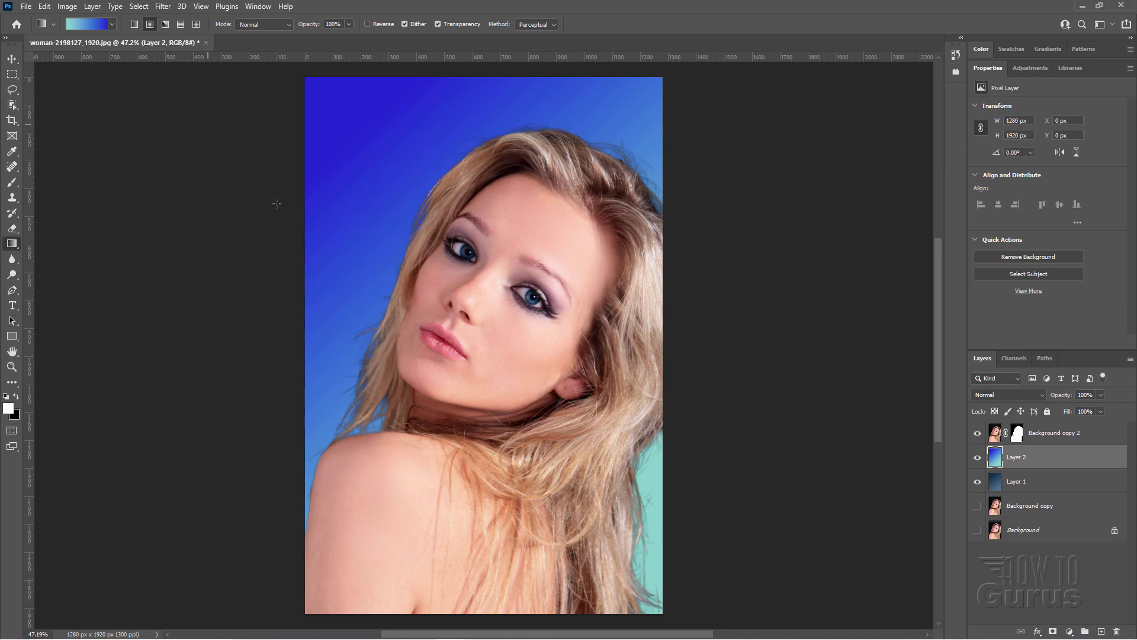
Redo Layer 2's radial gradient until a teal glow spreads from the top-left corner toward the face.
{"action": "left_click_drag", "start_coordinate": [289, 204], "coordinate": [393, 244]}
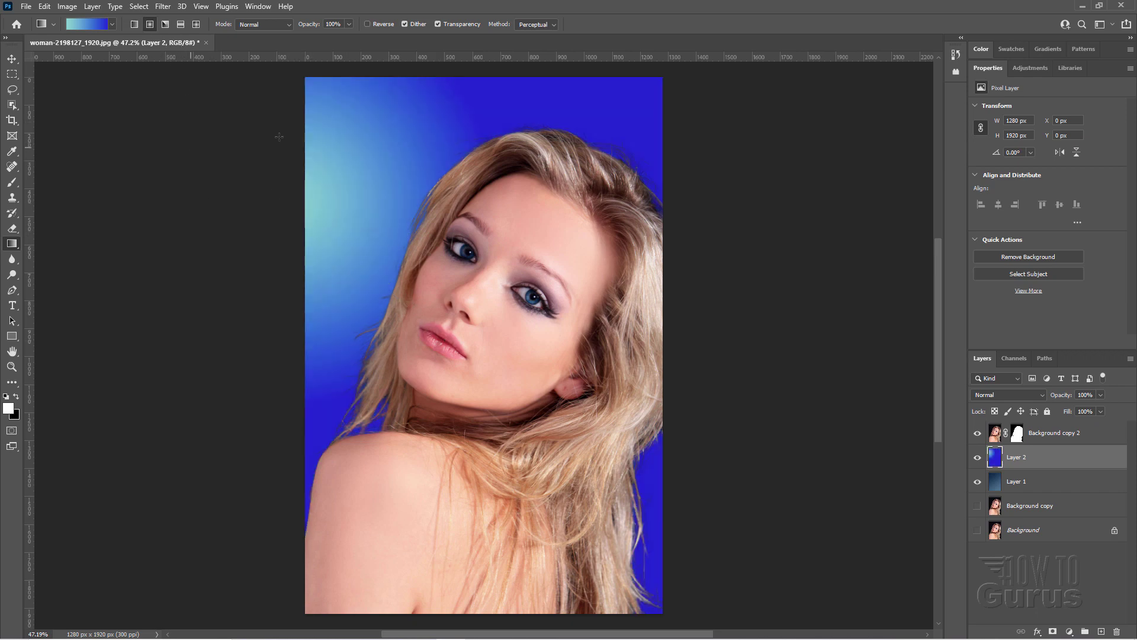
{"action": "left_click_drag", "start_coordinate": [296, 76], "coordinate": [318, 94]}
{"action": "left_click_drag", "start_coordinate": [423, 207], "coordinate": [438, 223]}
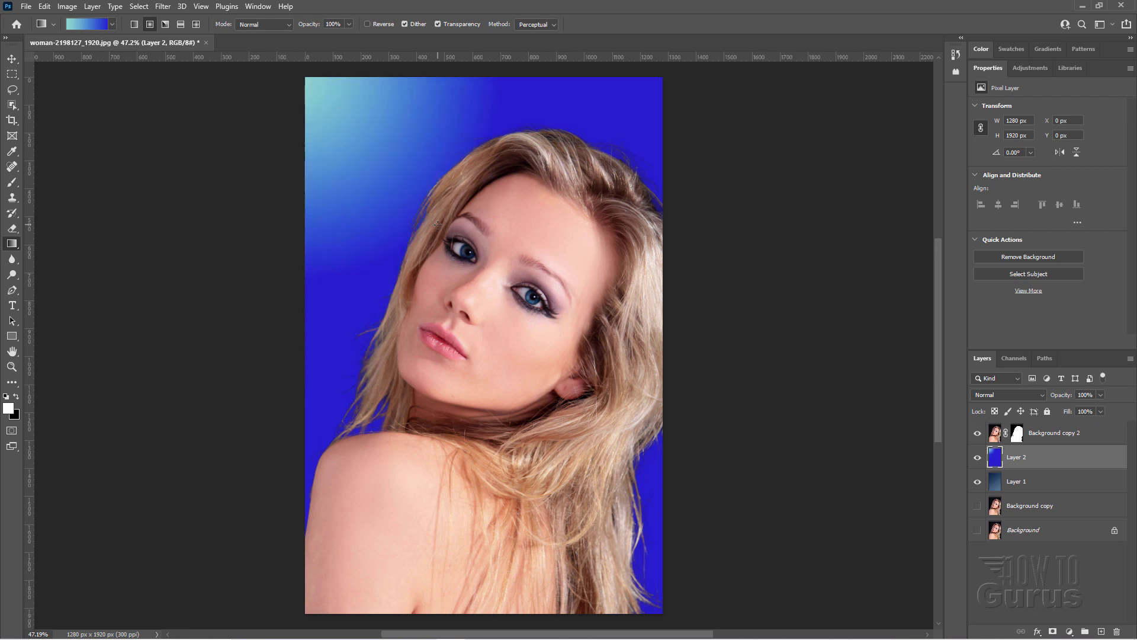
{"action": "left_click_drag", "start_coordinate": [305, 94], "coordinate": [487, 292]}
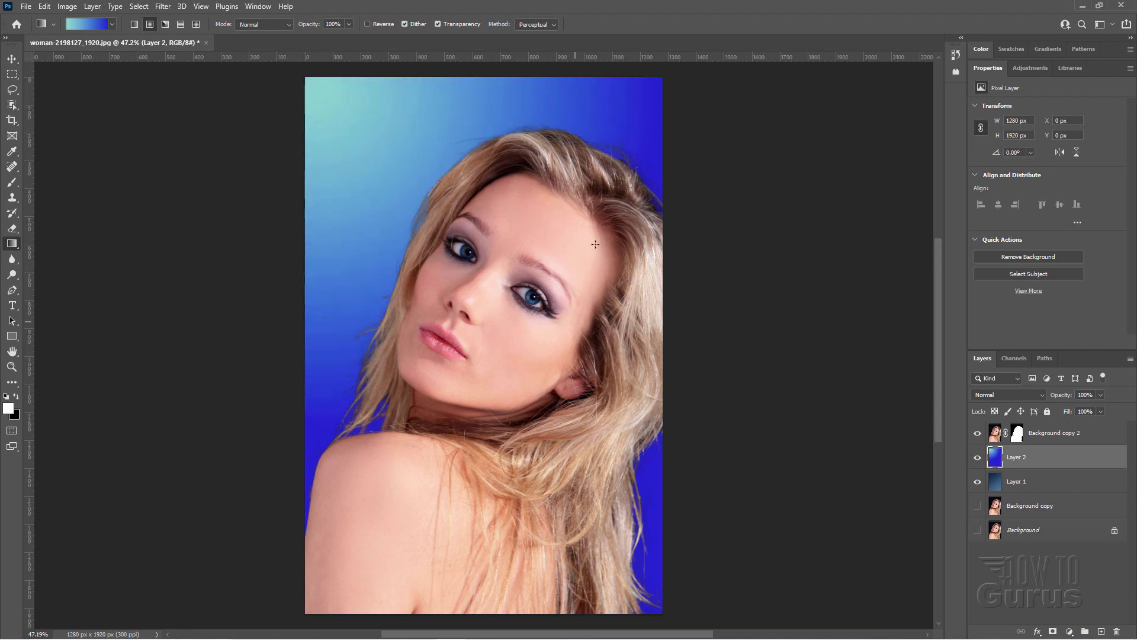